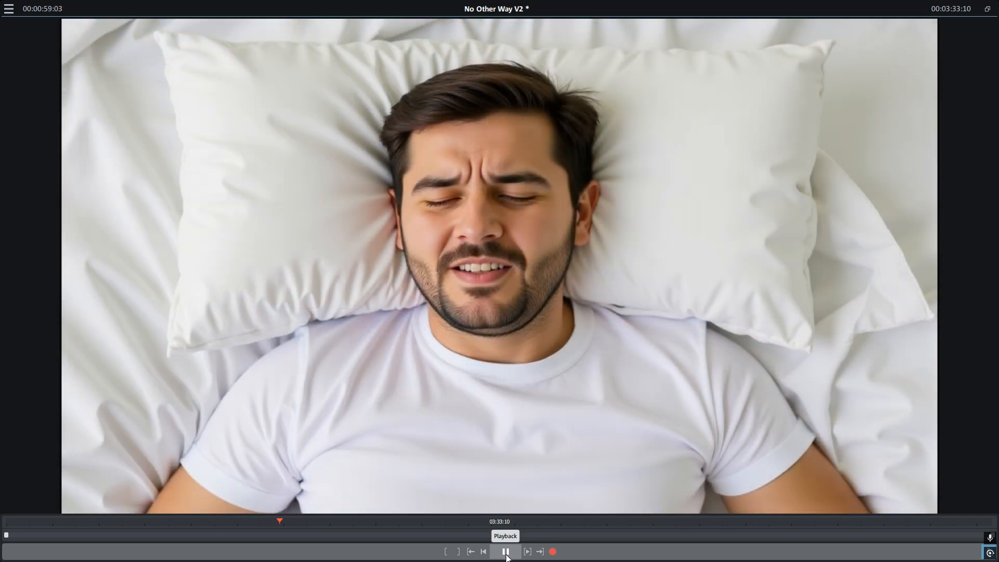
Pause the full-screen preview playback at 00:00:33:07 and exit full-screen view
left_click(507, 556)
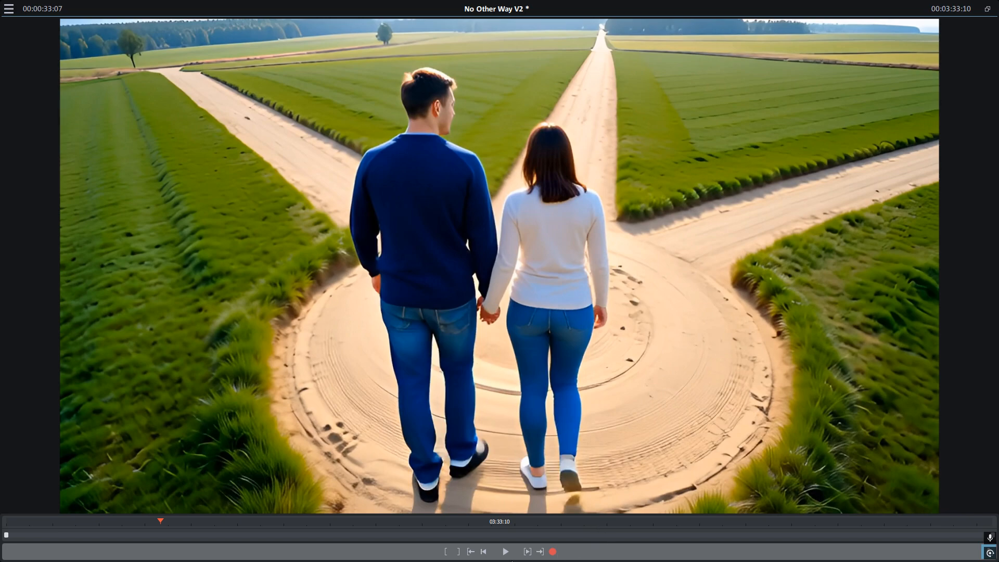
left_click(987, 9)
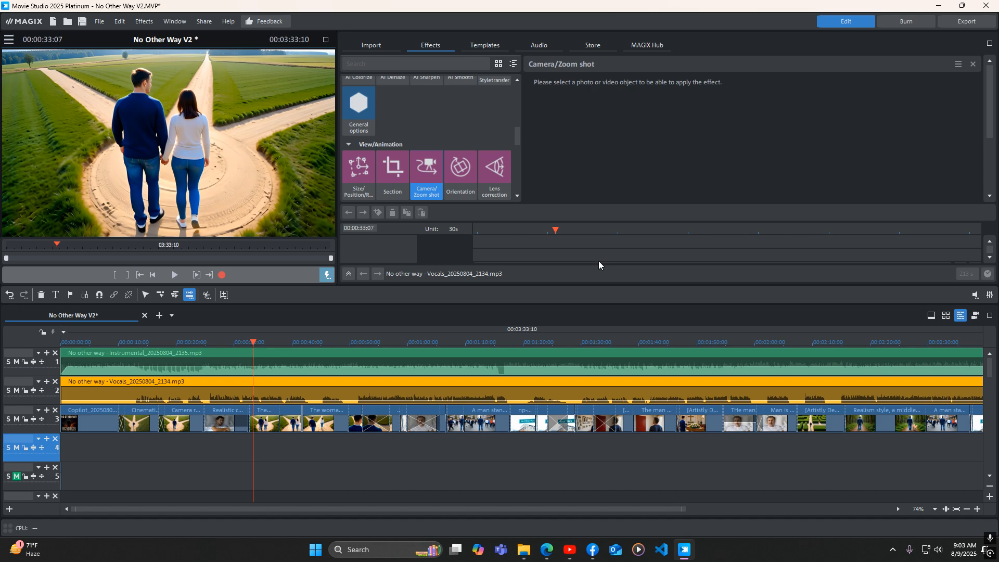
Switch to Video Express in the browser and preview the clip 'The man stops and watches the woman walk away down the path'
left_click(546, 549)
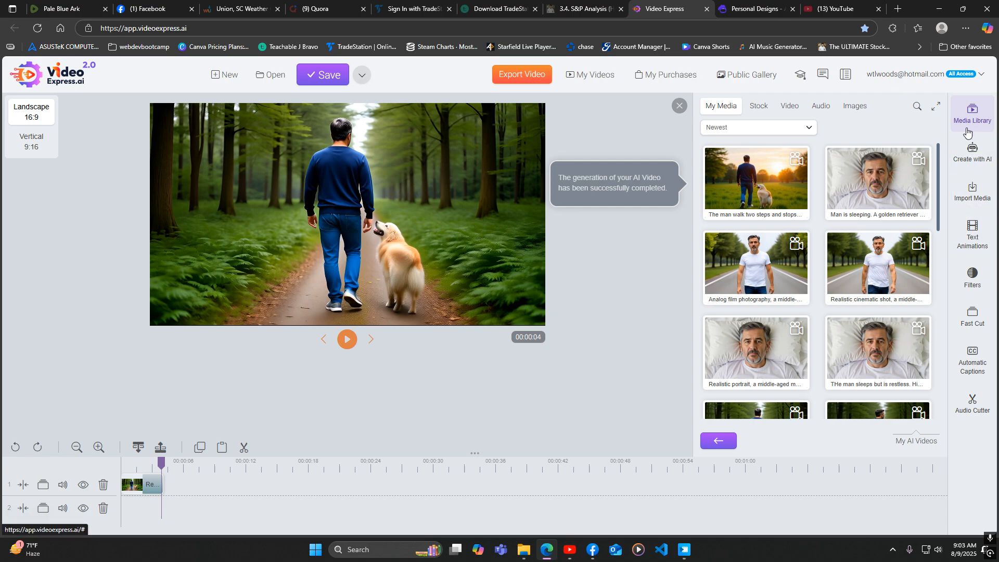
scroll(928, 264, "down", 2)
scroll(916, 260, "down", 4)
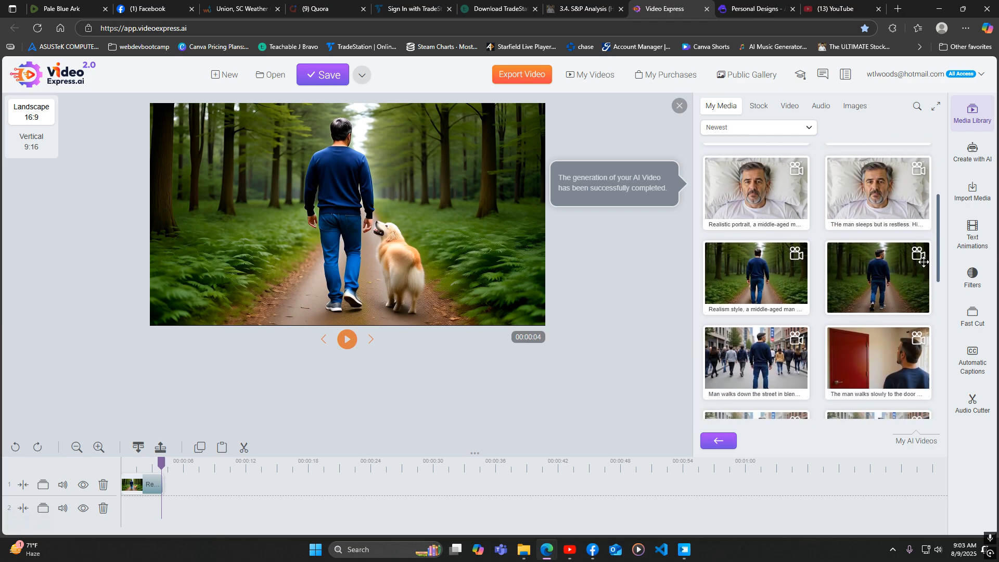
scroll(903, 256, "down", 3)
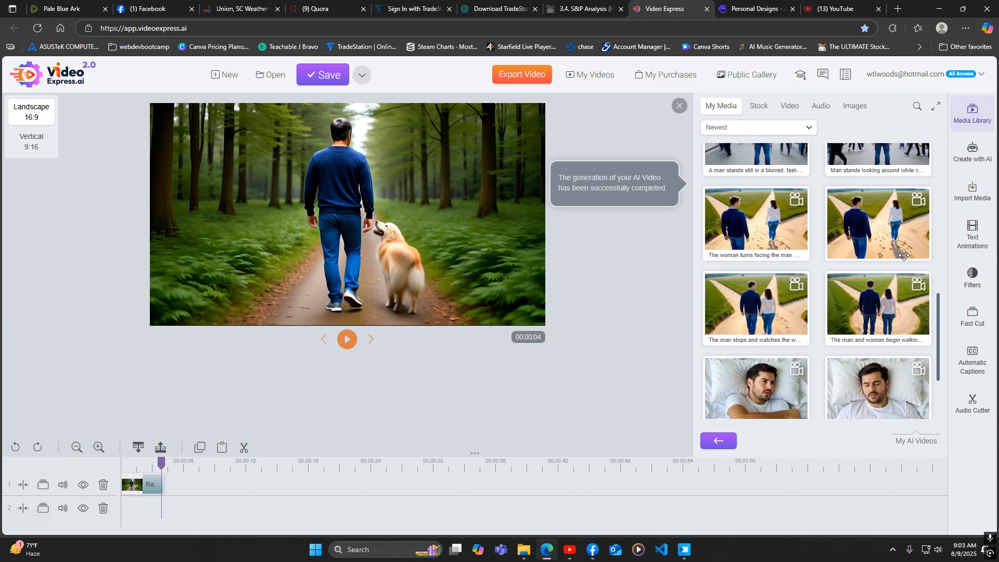
right_click(760, 310)
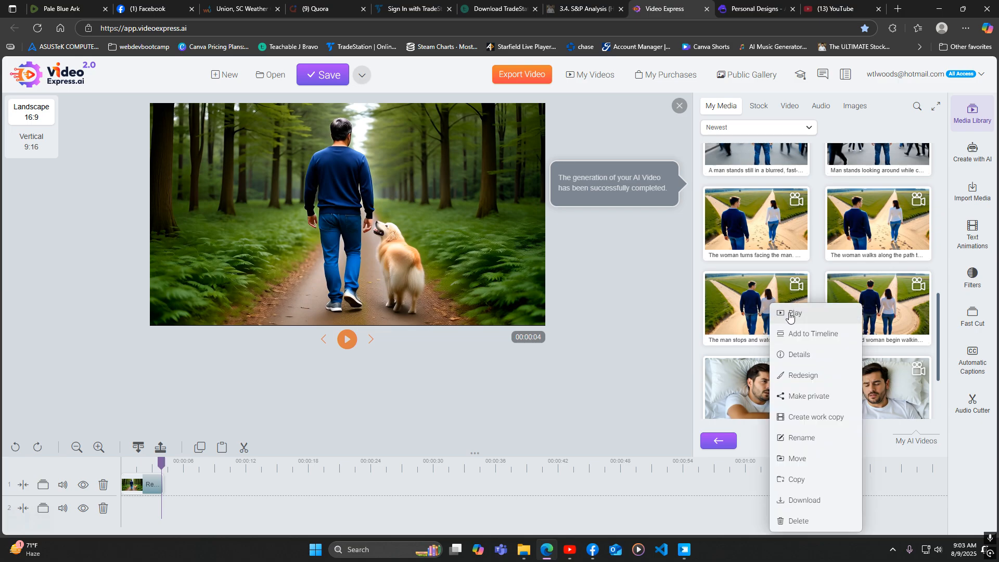
left_click(760, 314)
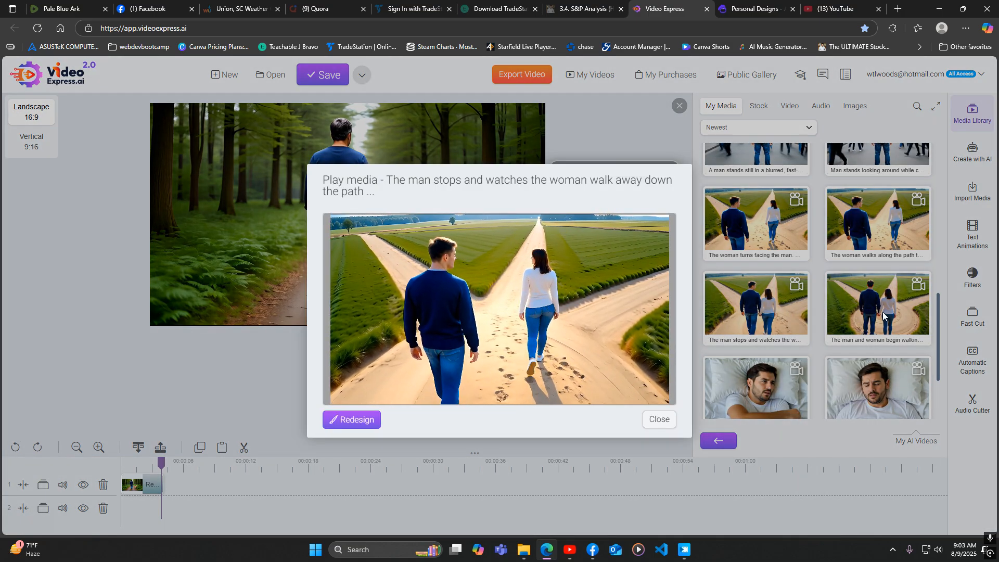
right_click(771, 224)
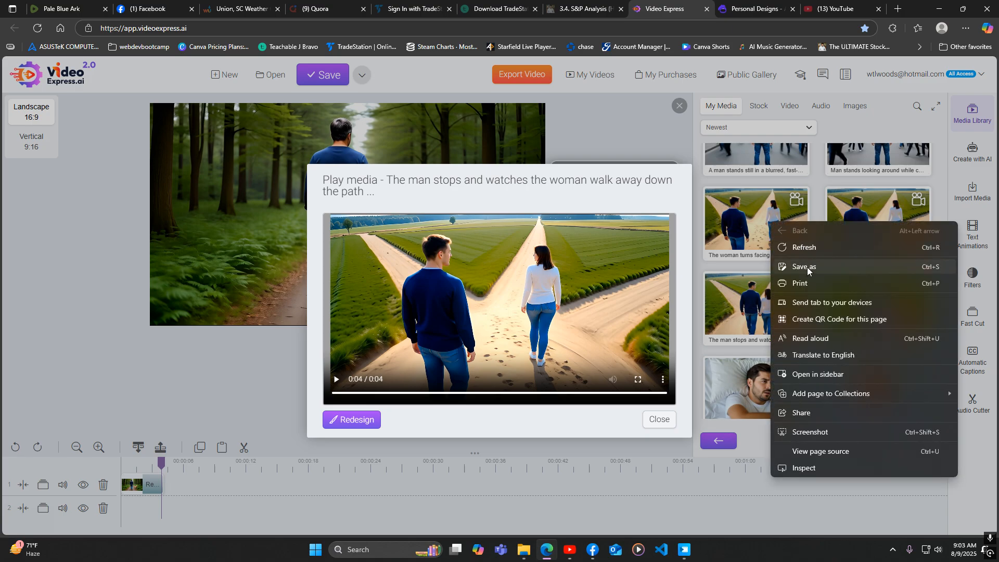
left_click(743, 228)
left_click(655, 423)
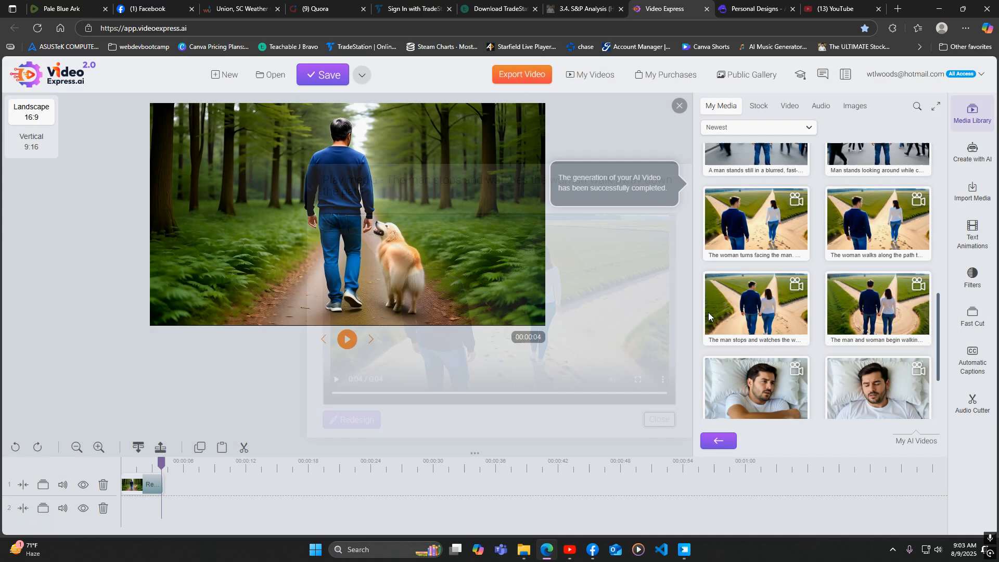
Preview the clip 'The woman turns facing the man' from My Media
right_click(746, 244)
left_click(771, 253)
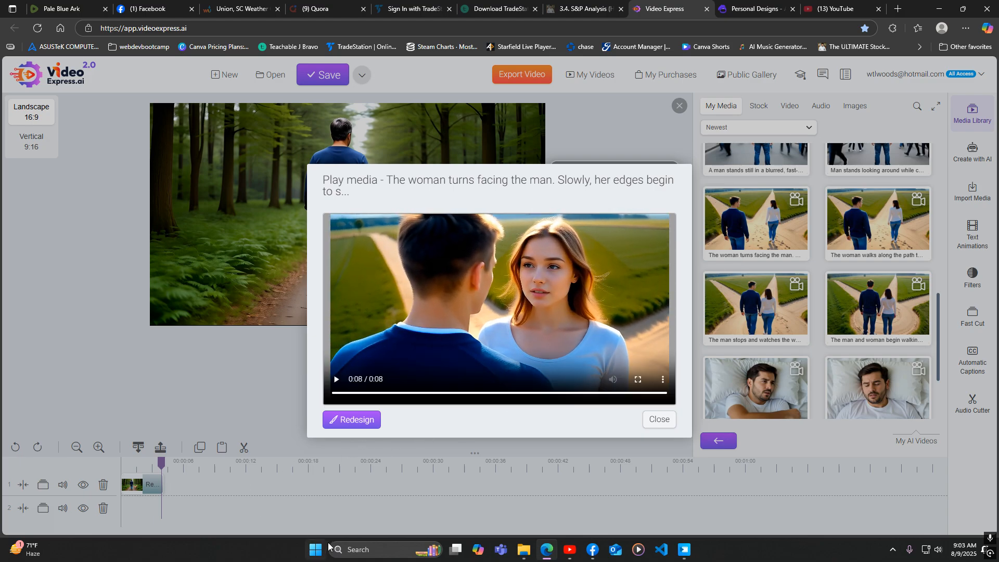
left_click(656, 420)
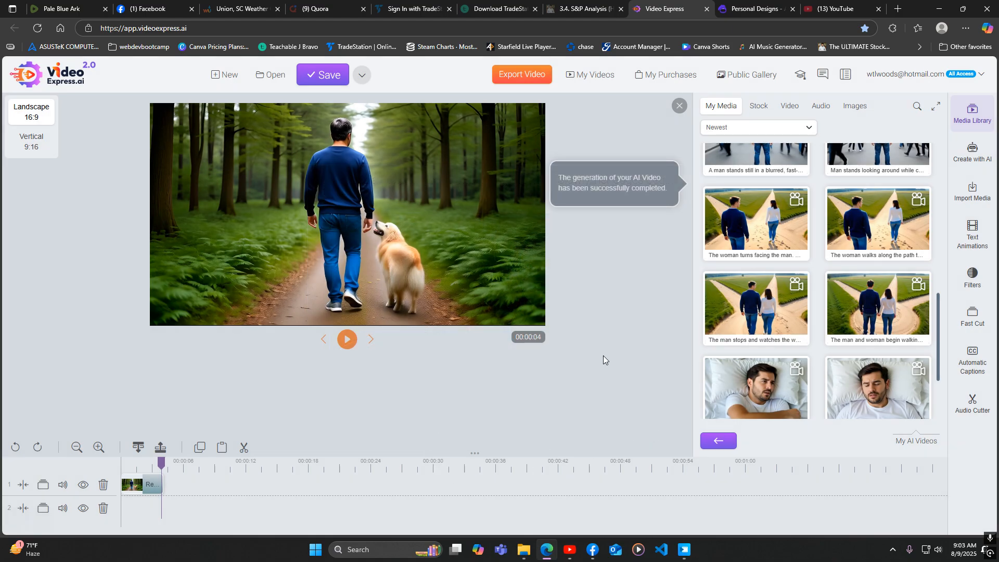
Delete the existing clip from the timeline
right_click(136, 486)
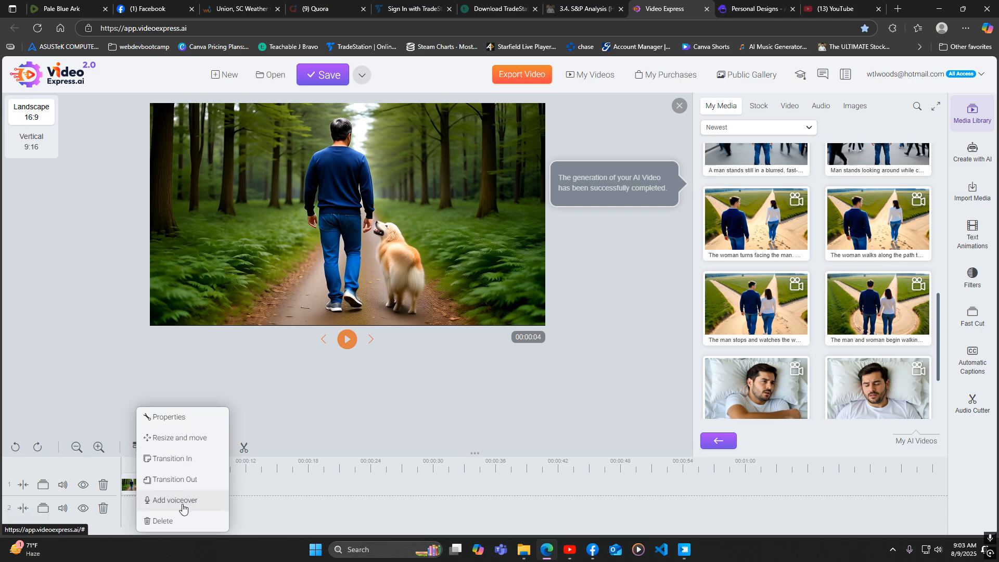
left_click(156, 519)
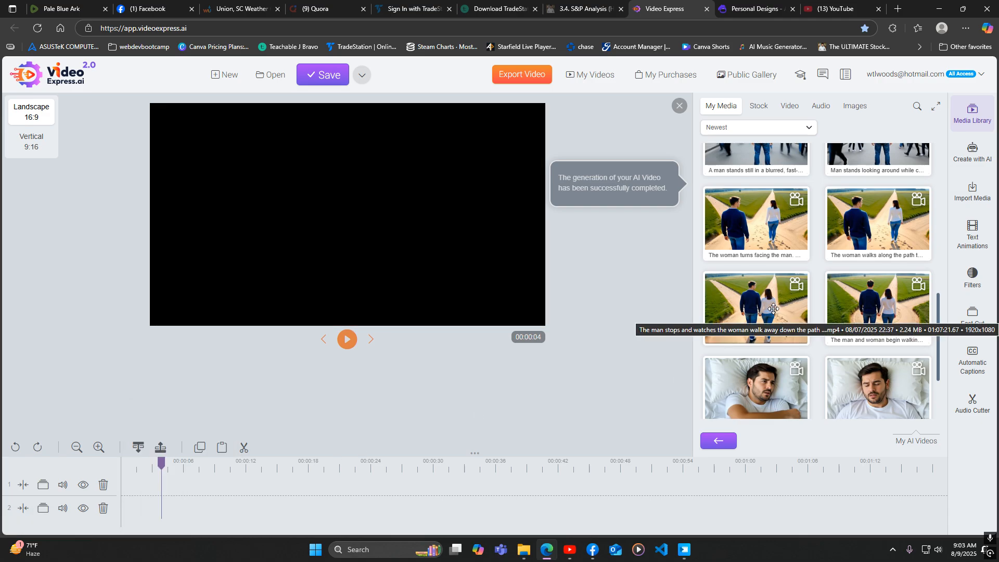
Add the clip 'The man stops and watches the woman walk away down the path' to the start of track 1
left_click_drag(769, 287, 151, 485)
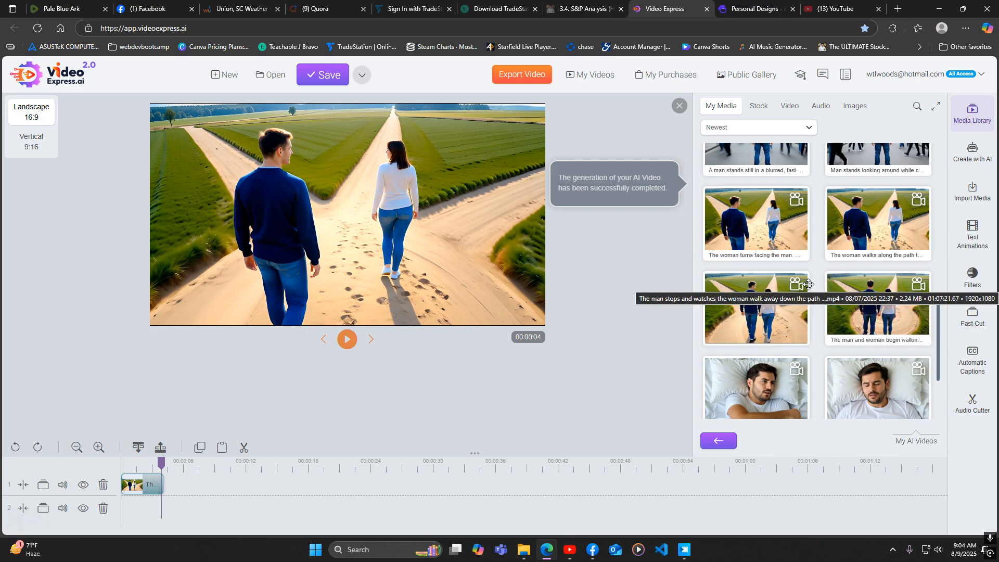
mouse_move(161, 462)
left_mouse_down()
mouse_move(124, 468)
mouse_move(159, 465)
left_mouse_up()
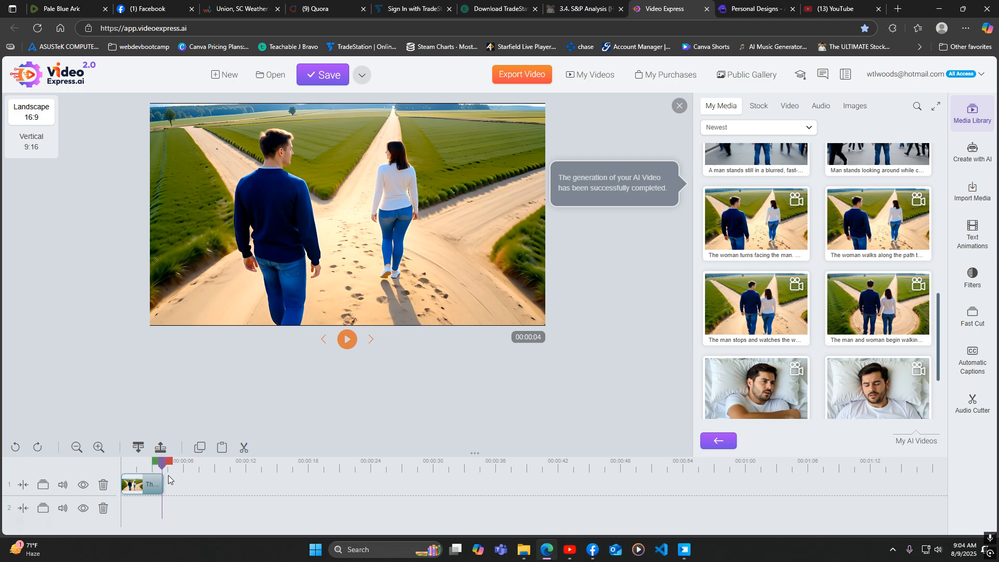
right_click(353, 187)
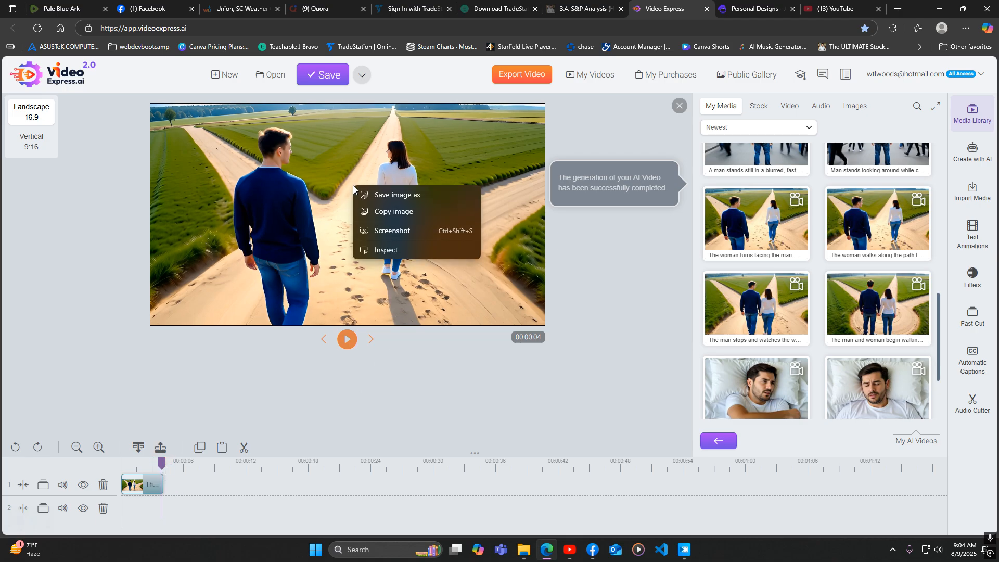
left_click(406, 196)
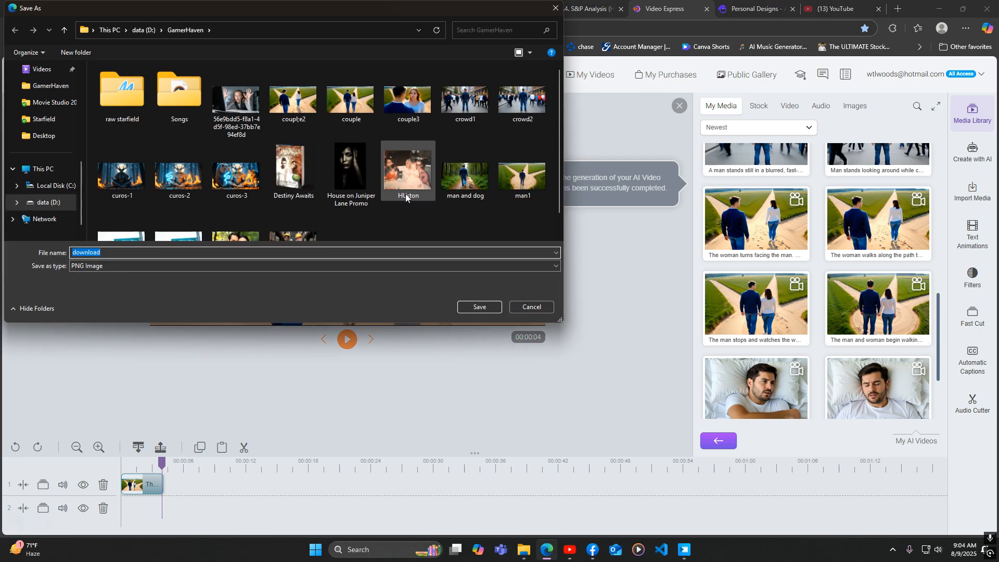
left_click(542, 311)
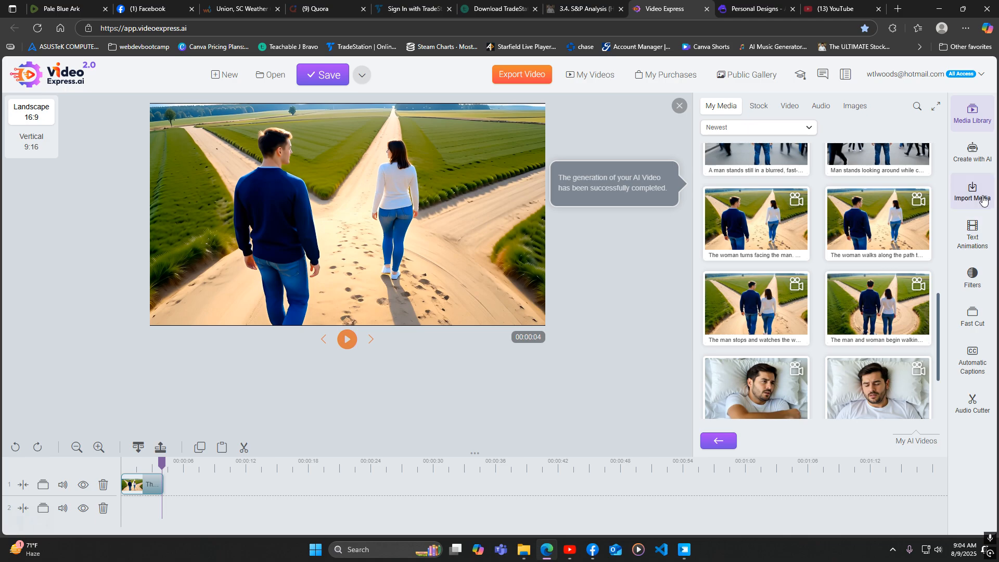
Open Consistent Character creation and load the Couple2 image from Images as the reference photo
left_click(971, 157)
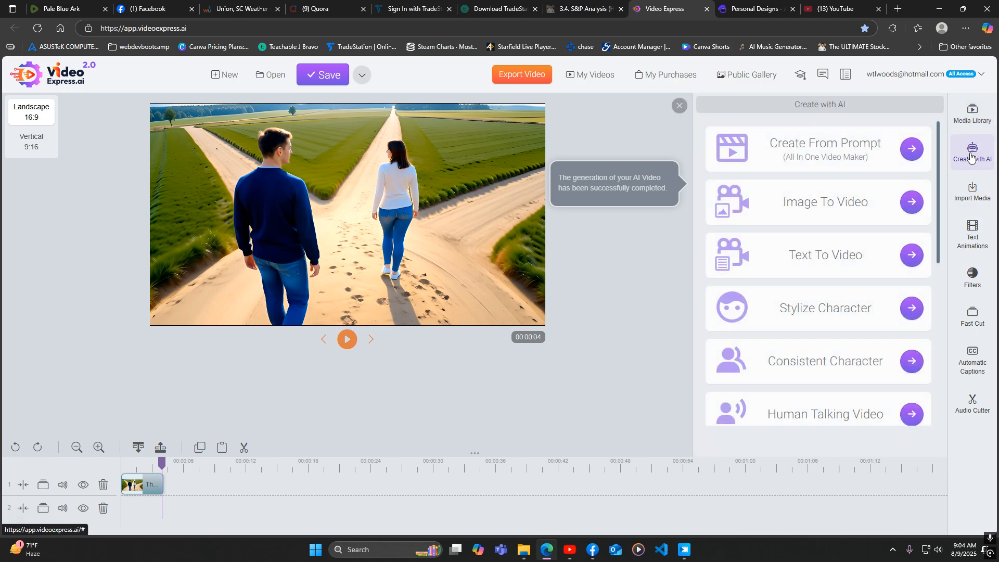
left_click(908, 363)
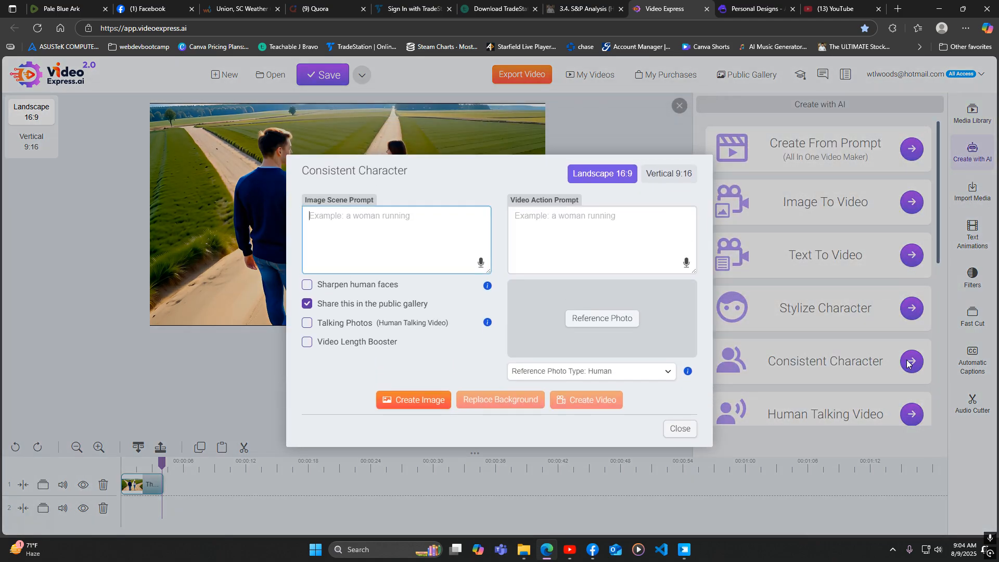
left_click(601, 318)
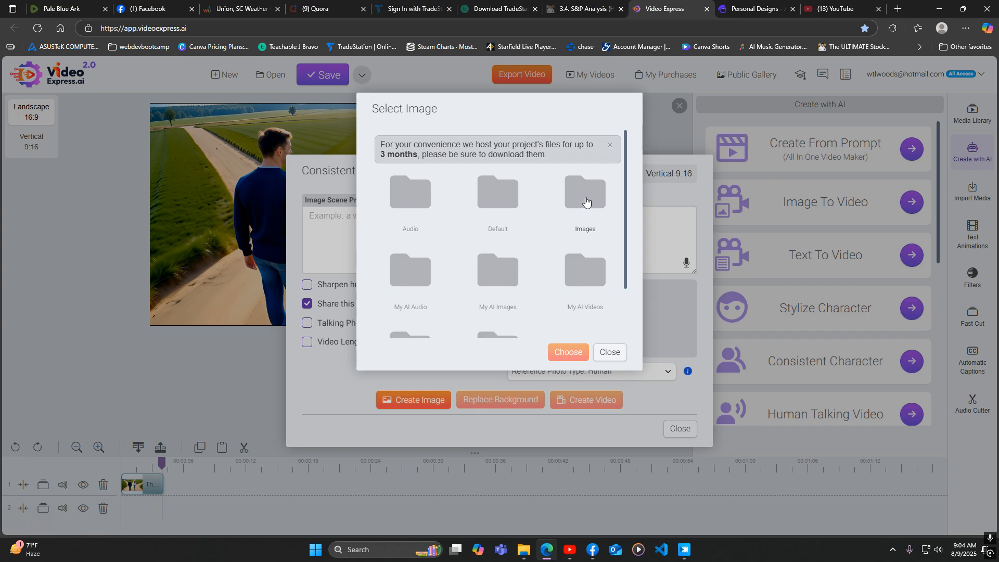
left_click(586, 199)
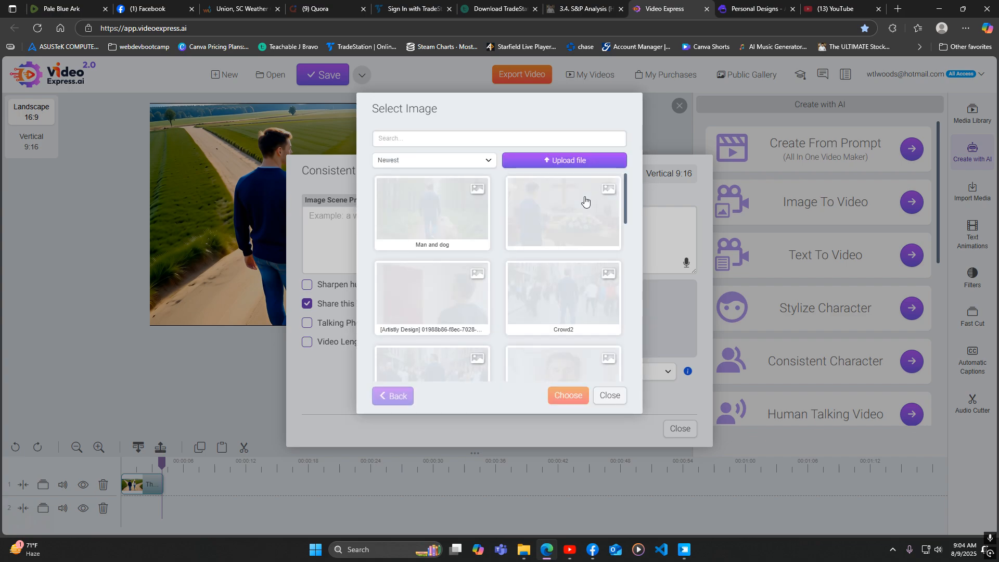
scroll(451, 270, "down", 4)
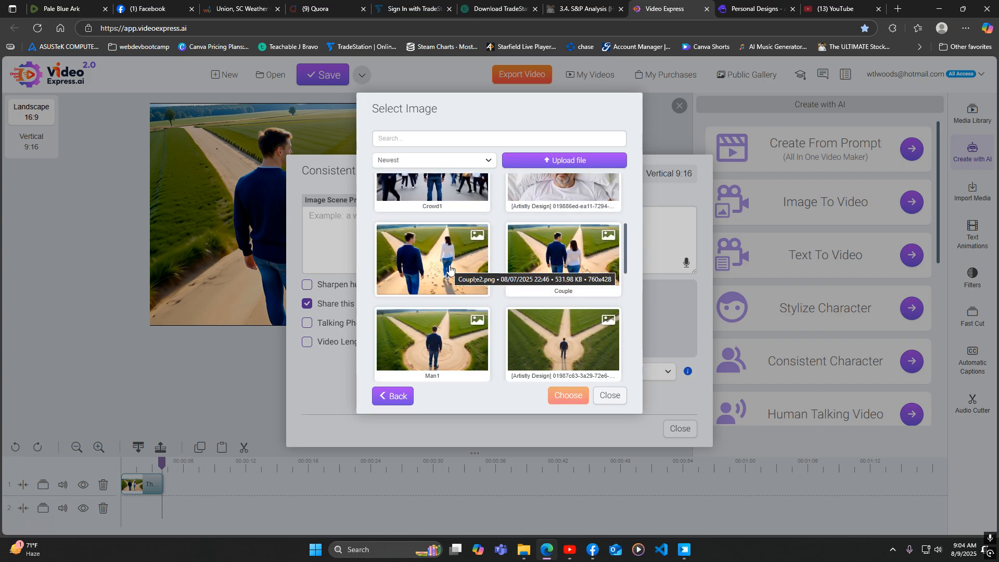
left_click(451, 269)
left_click(571, 396)
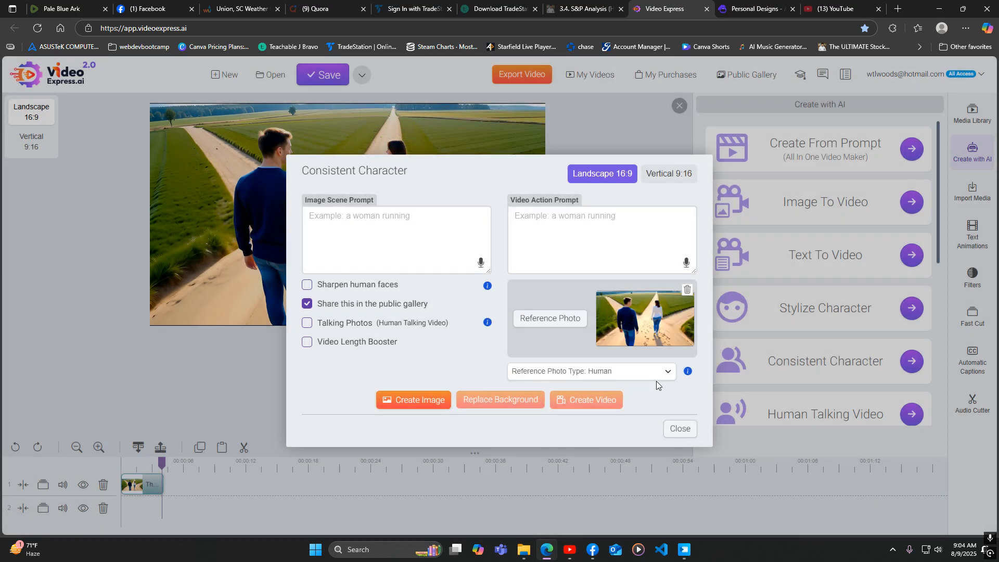
Try to create an image without a scene prompt, then close the Consistent Character dialog
left_click(324, 225)
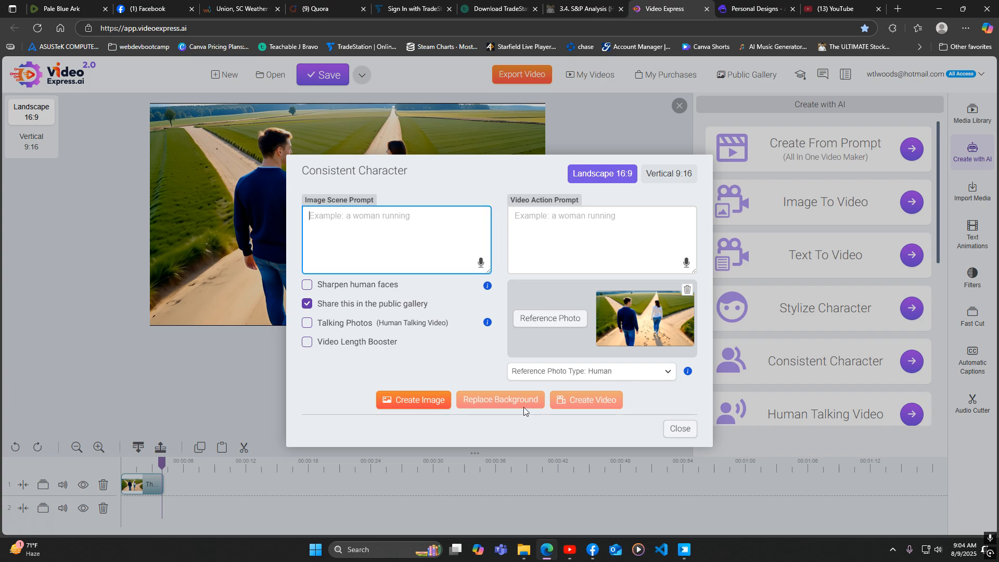
left_click(411, 403)
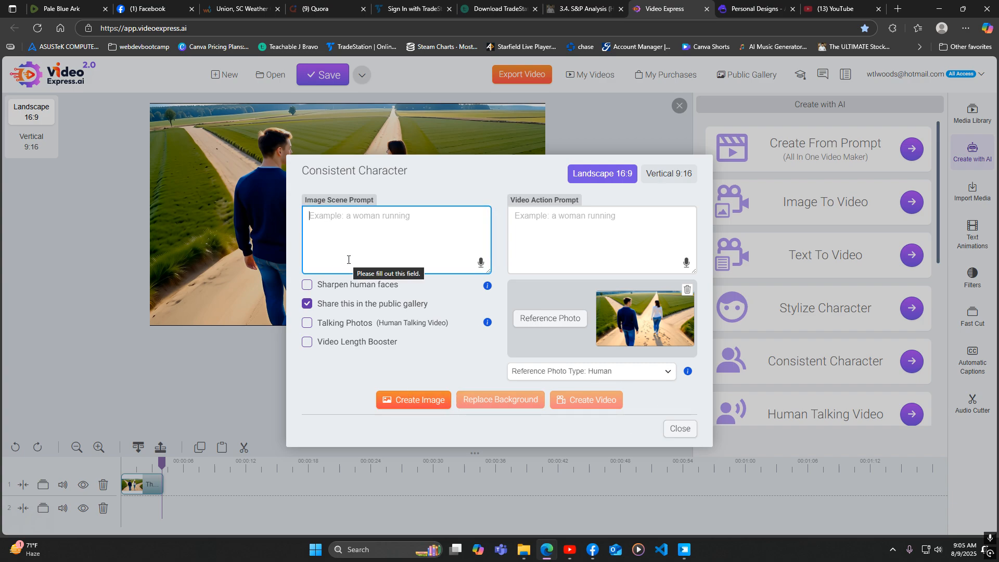
left_click(676, 429)
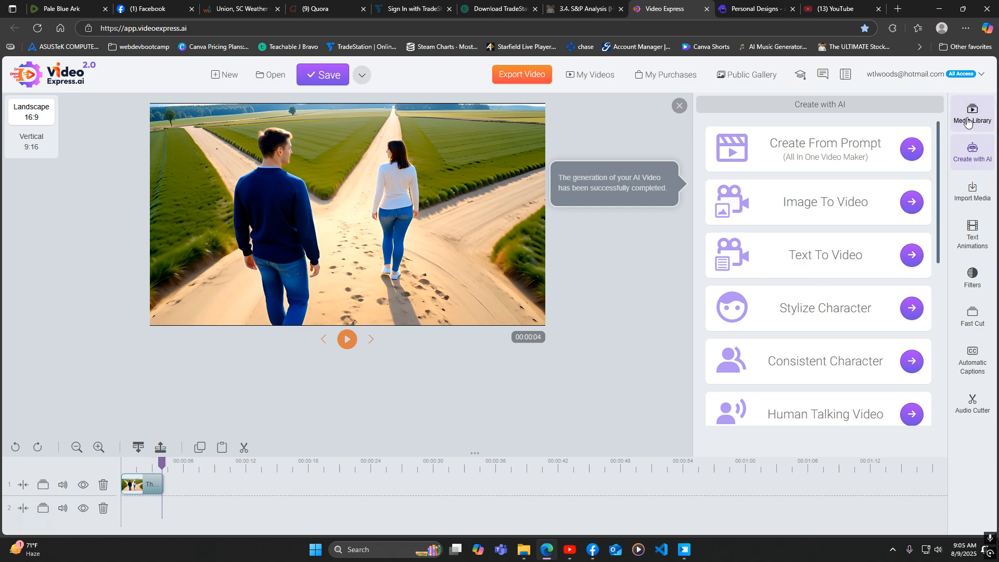
Add the clip 'The woman turns facing the man' to track 1 after the first clip
left_click(974, 148)
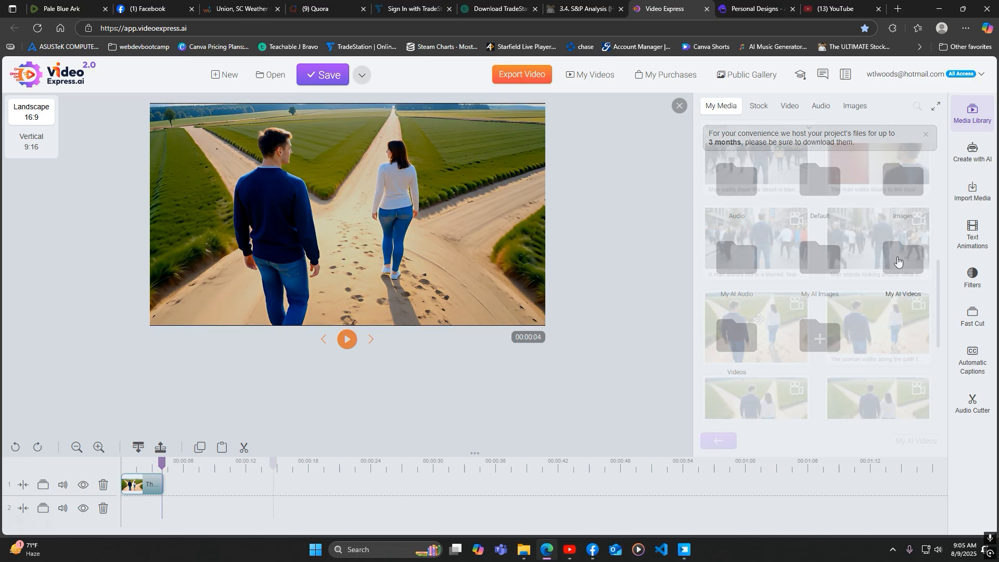
left_click(770, 323)
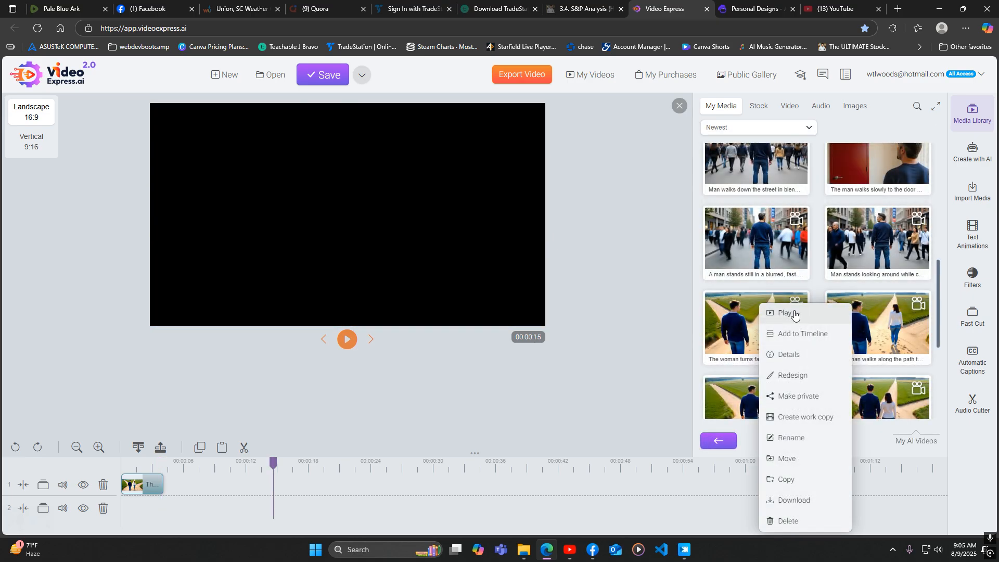
left_click(795, 314)
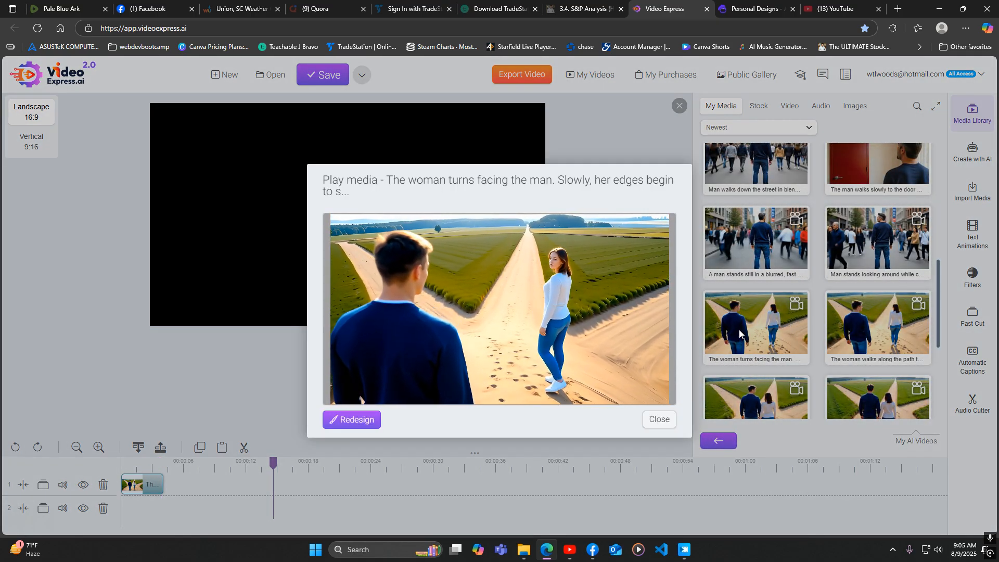
left_click(661, 419)
left_click_drag(754, 333, 225, 484)
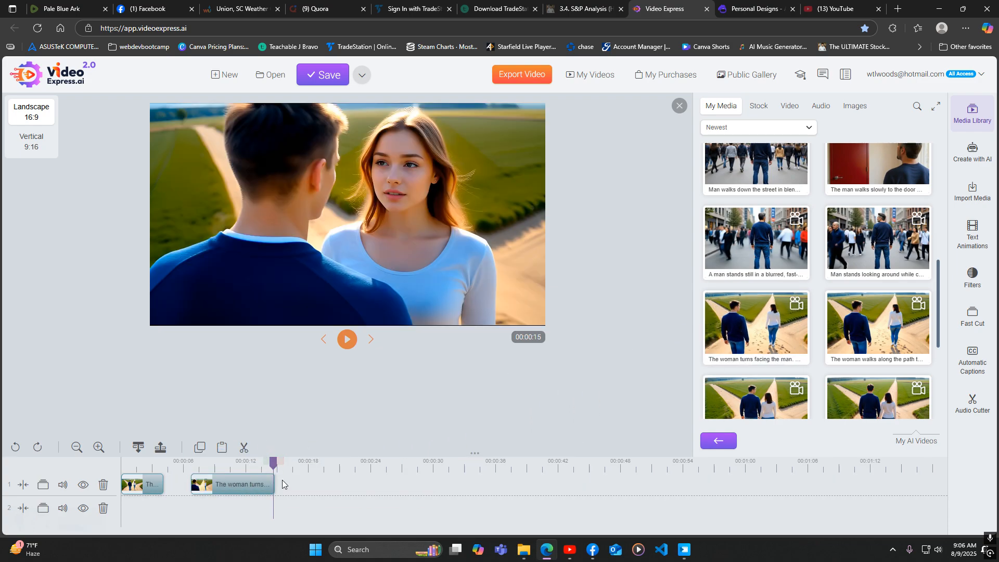
mouse_move(274, 463)
left_mouse_down()
mouse_move(265, 466)
mouse_move(274, 467)
left_mouse_up()
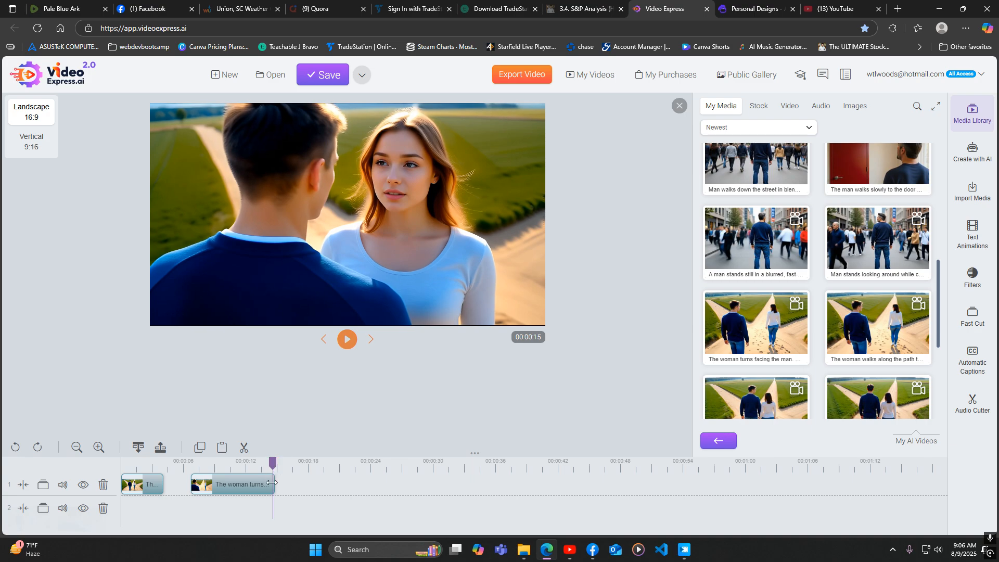
right_click(368, 189)
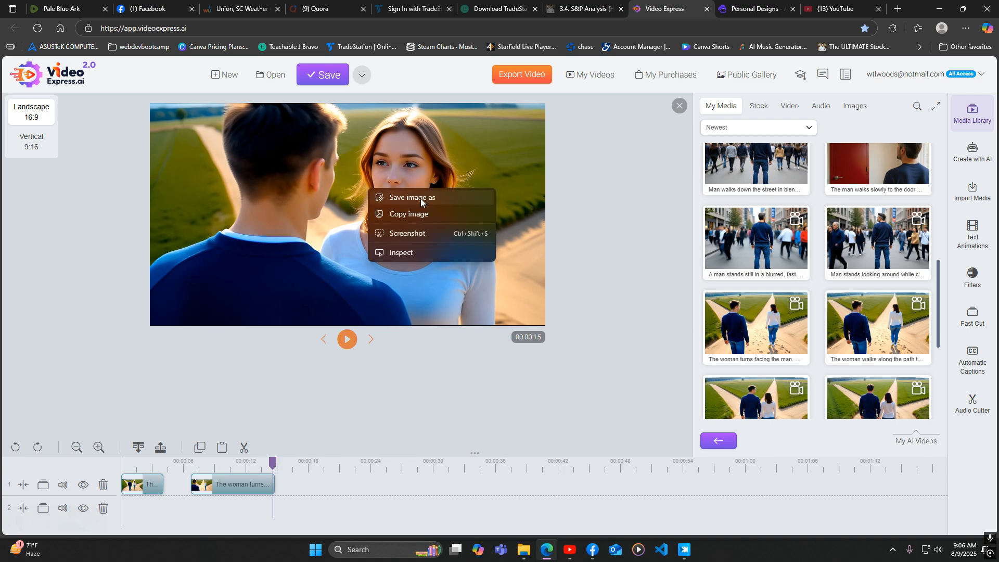
left_click(421, 198)
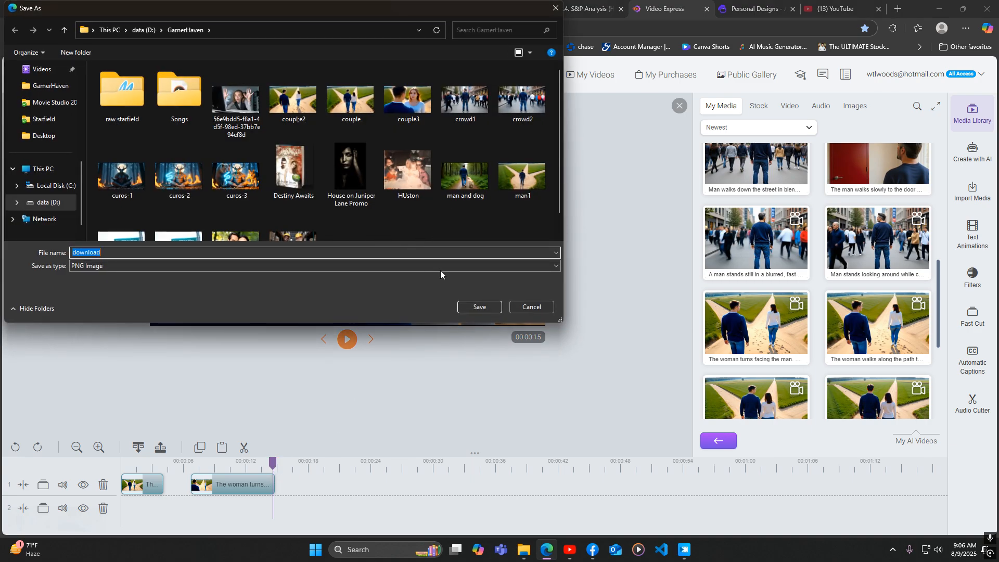
left_click(530, 308)
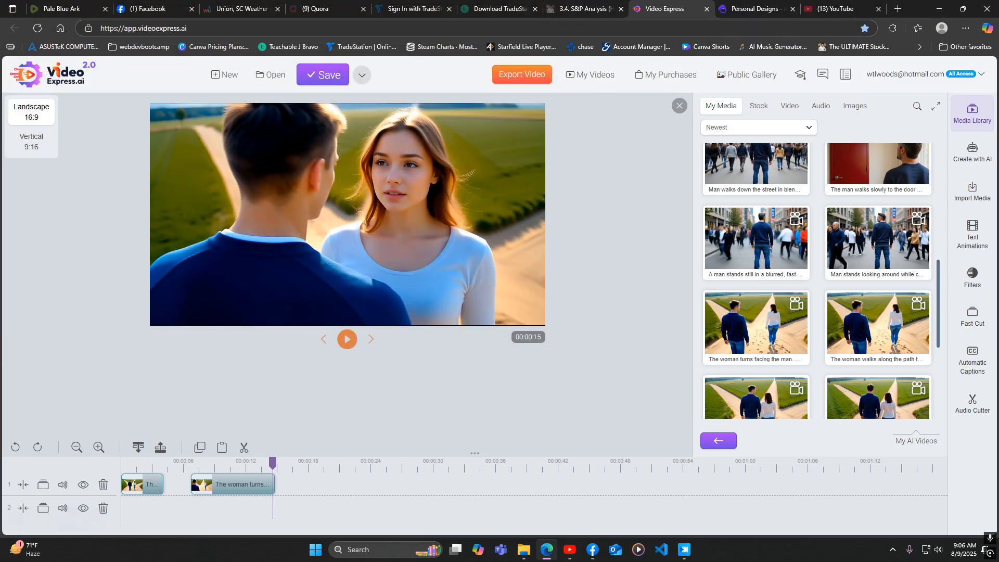
Switch back to Movie Studio
left_click(546, 550)
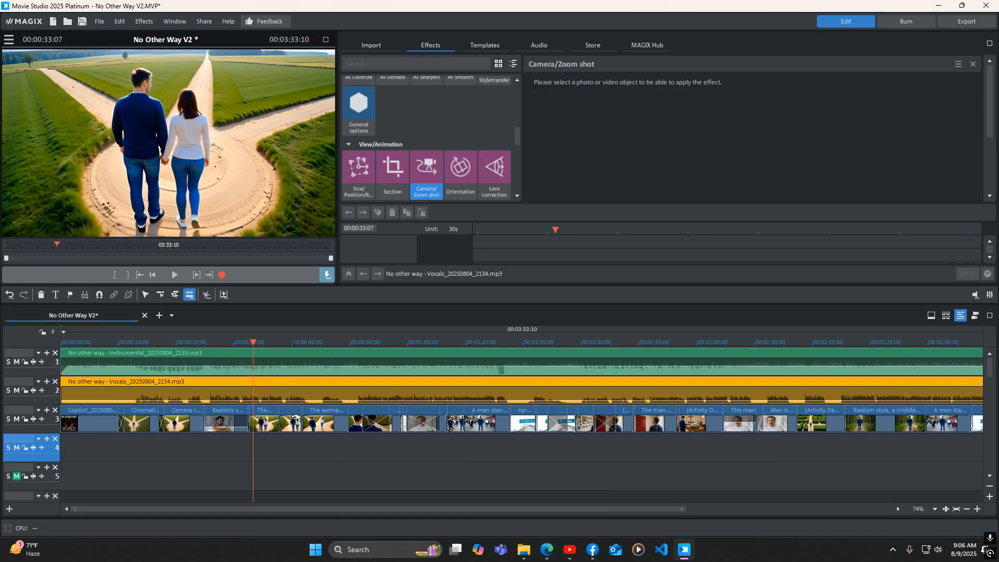
Scrub through the man-and-woman clips on track 3 to review the sequence
left_click_drag(684, 509, 292, 509)
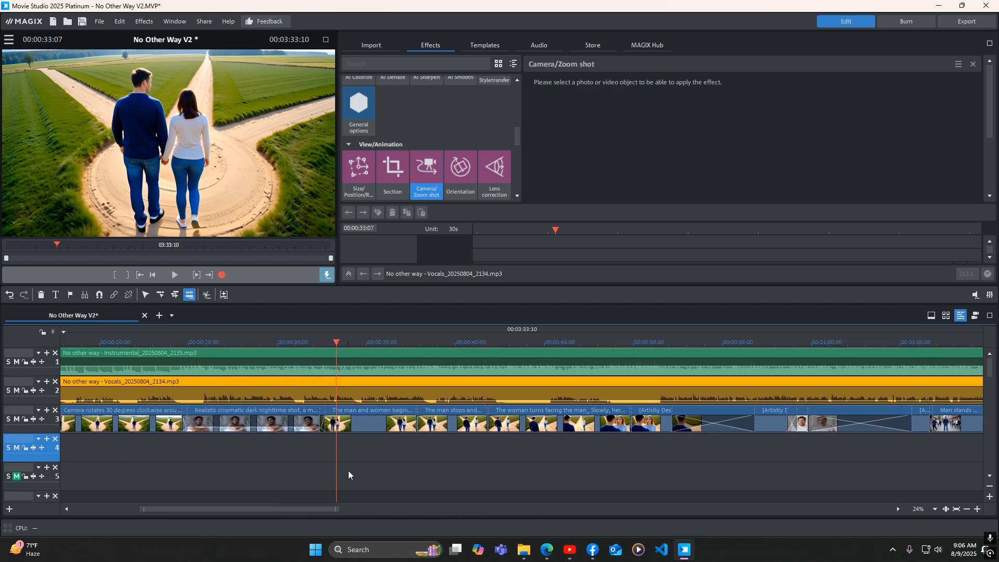
left_click(363, 431)
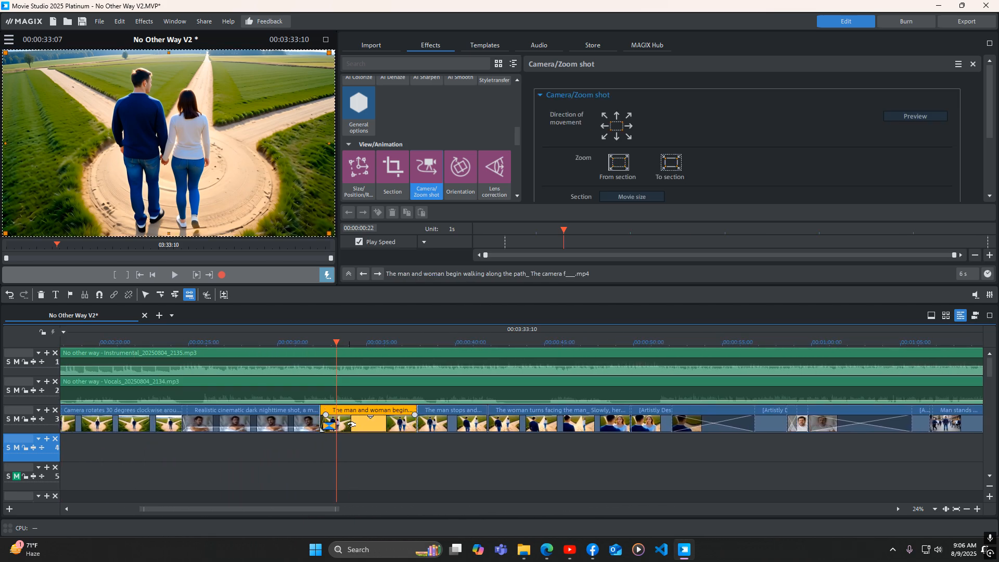
left_click(422, 422)
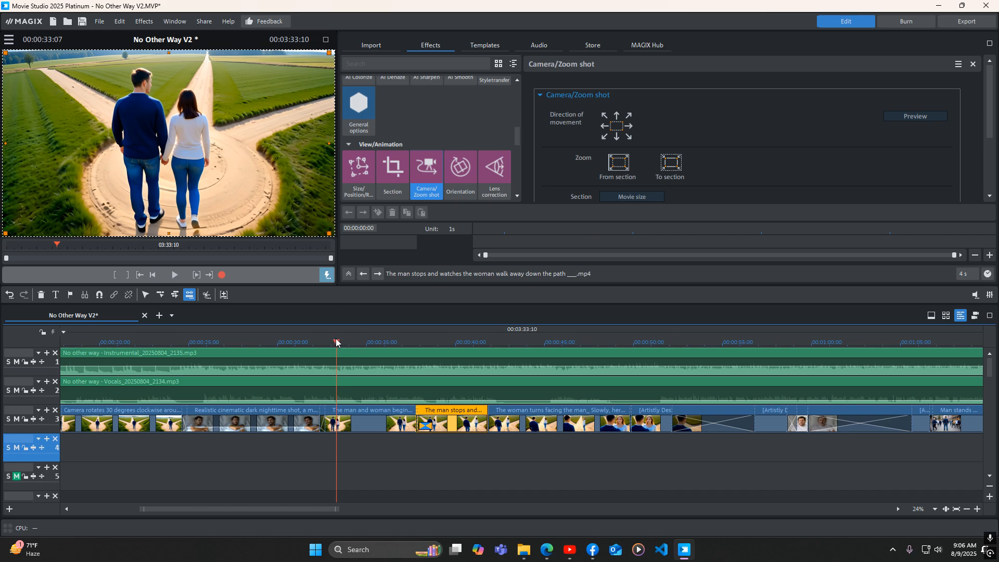
left_click_drag(337, 343, 596, 357)
left_click(533, 414)
left_click_drag(322, 508, 392, 508)
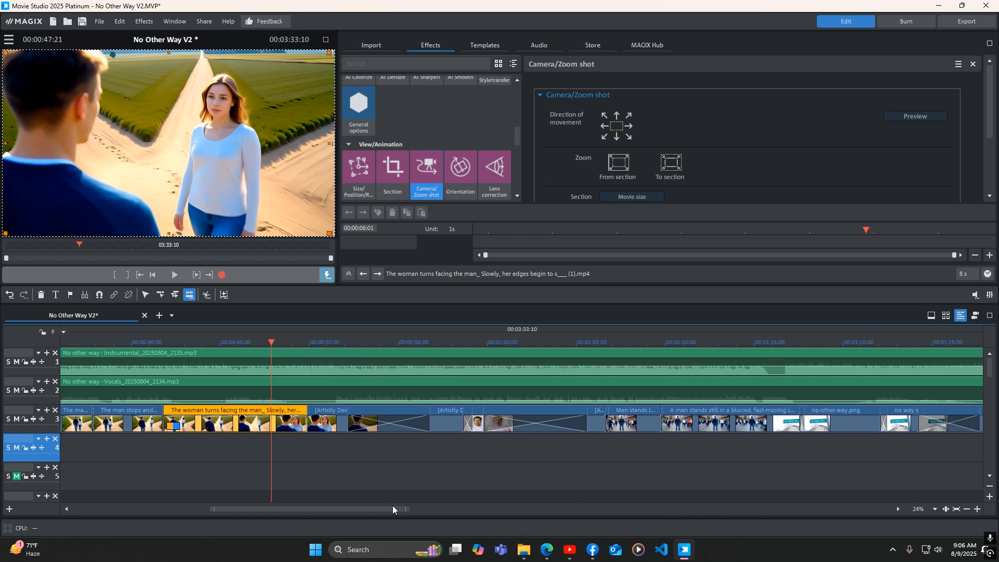
Move the two Artistly Design images from track 3 down to track 4
left_click(327, 412)
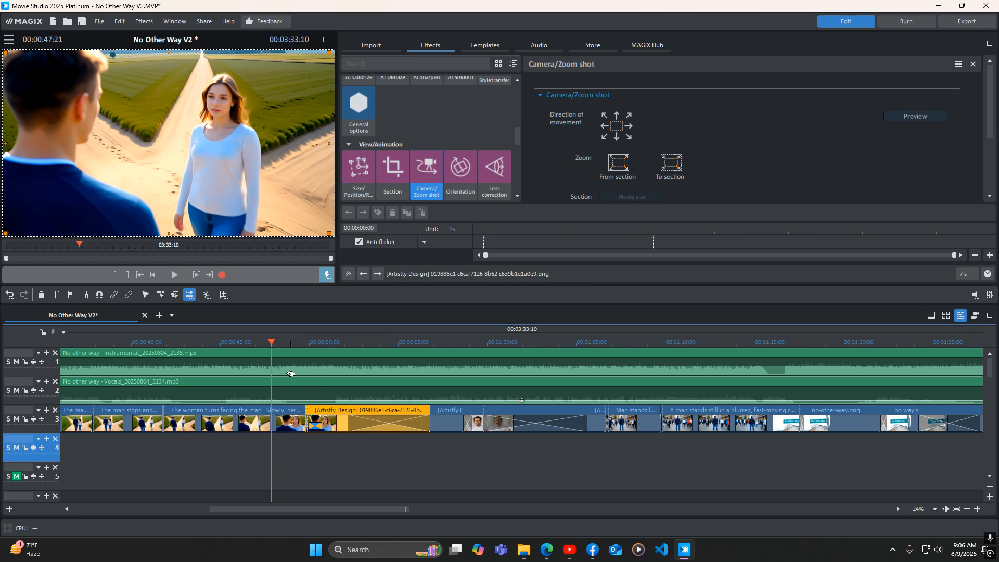
left_click_drag(272, 345, 313, 351)
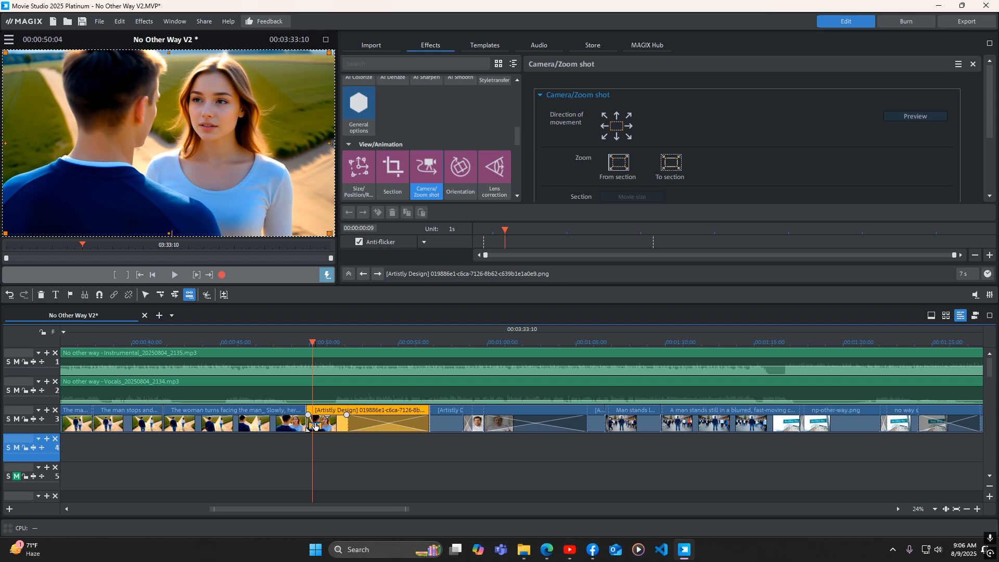
left_click_drag(307, 348, 447, 356)
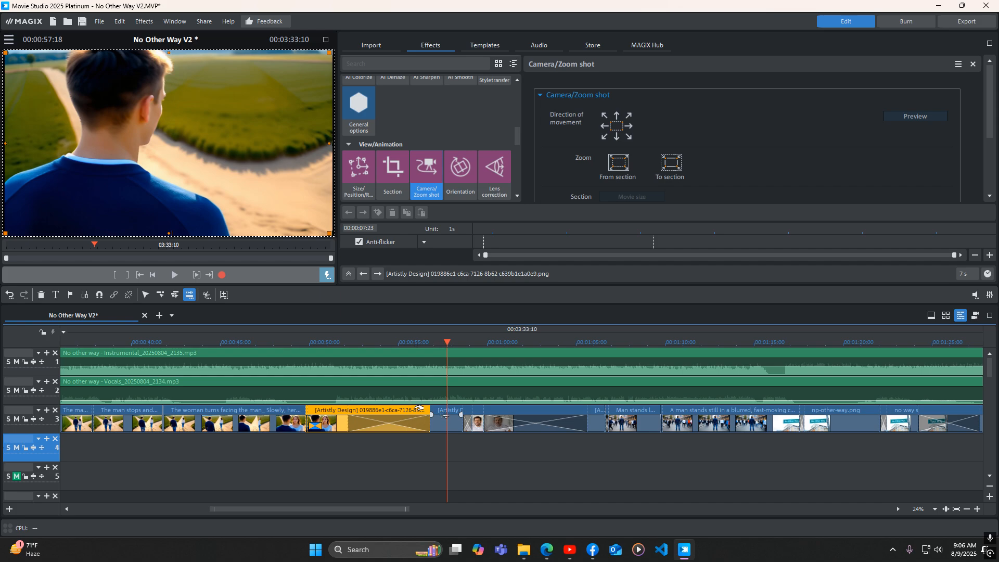
mouse_move(440, 423)
left_mouse_down()
mouse_move(439, 446)
mouse_move(438, 428)
left_mouse_up()
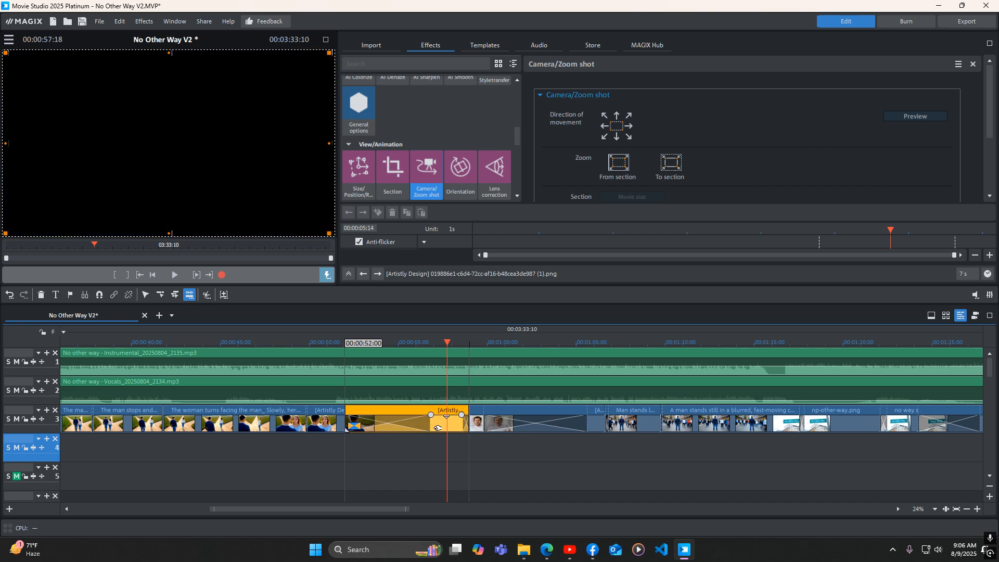
left_click_drag(437, 428, 308, 452)
left_click_drag(447, 343, 406, 367)
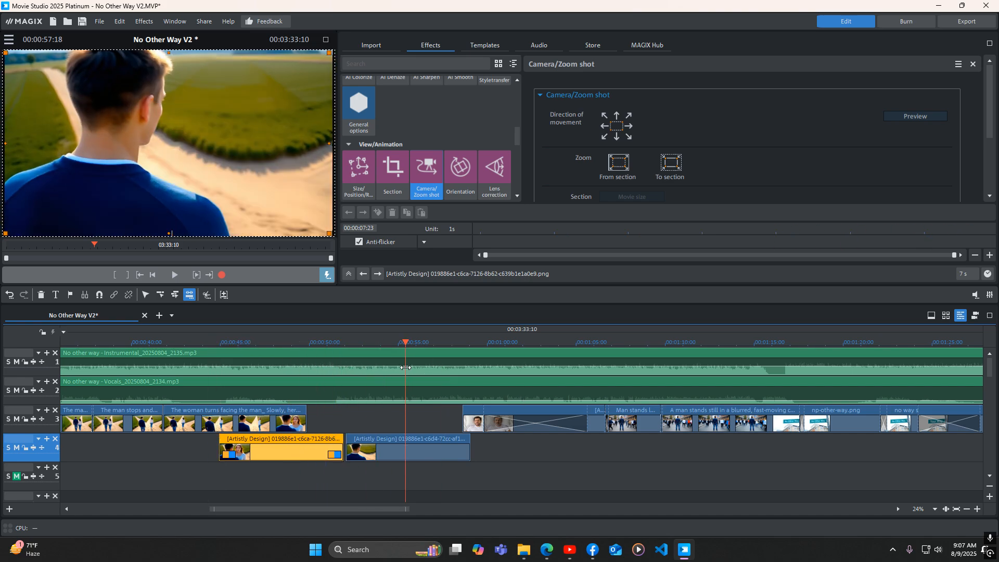
Slide the first Artistly Design image right on track 4 so it overlaps the second image
left_click(381, 437)
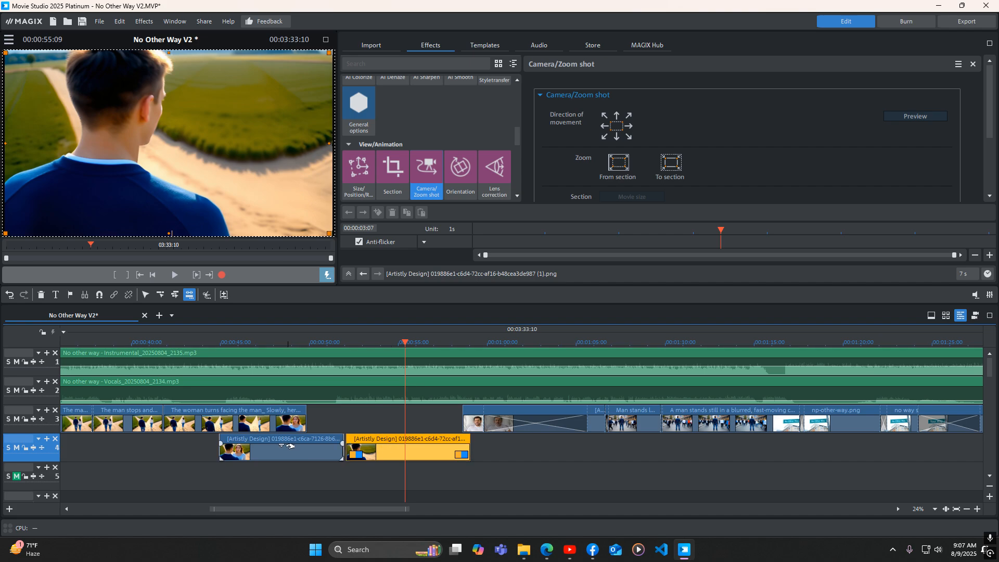
left_click_drag(322, 445, 392, 443)
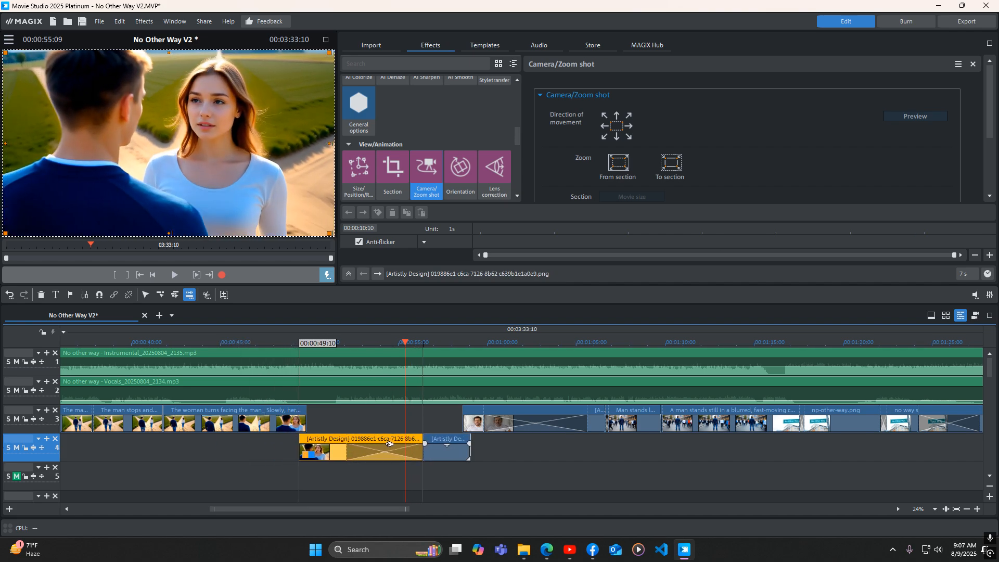
left_click(438, 444)
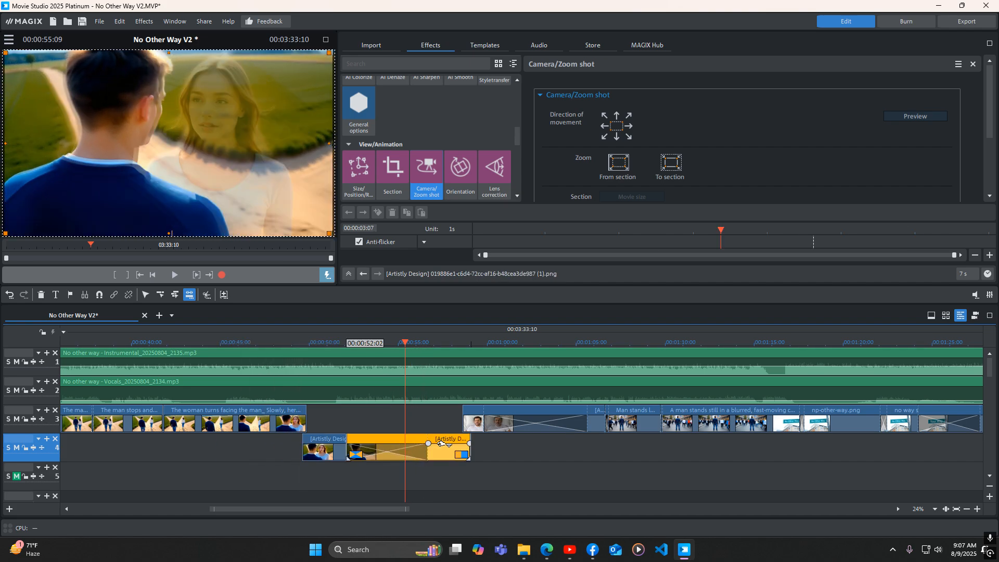
left_click_drag(439, 444, 437, 444)
mouse_move(405, 344)
left_mouse_down()
mouse_move(305, 352)
mouse_move(468, 369)
mouse_move(326, 369)
mouse_move(450, 381)
left_mouse_up()
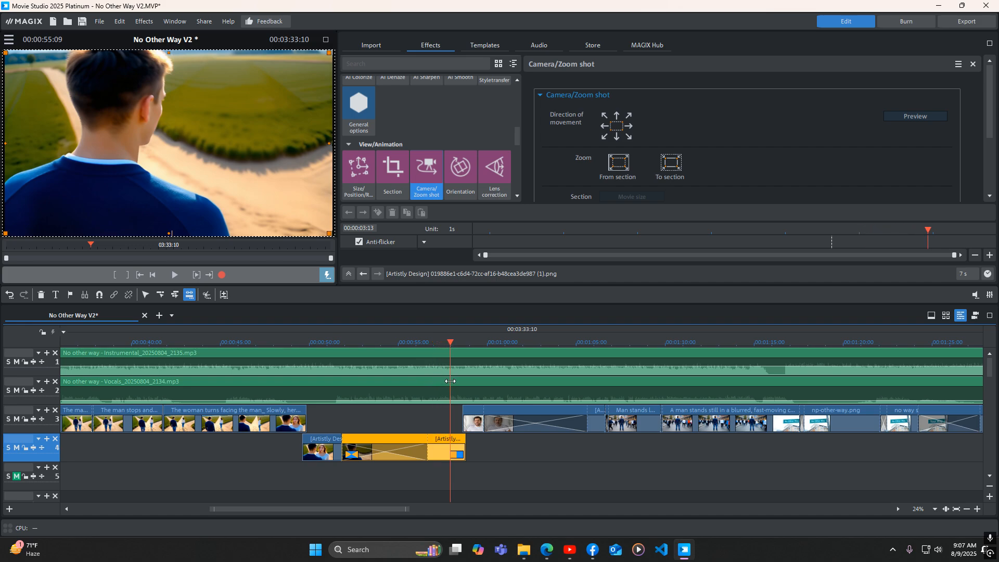
mouse_move(449, 380)
left_mouse_down()
mouse_move(324, 381)
mouse_move(461, 397)
left_mouse_up()
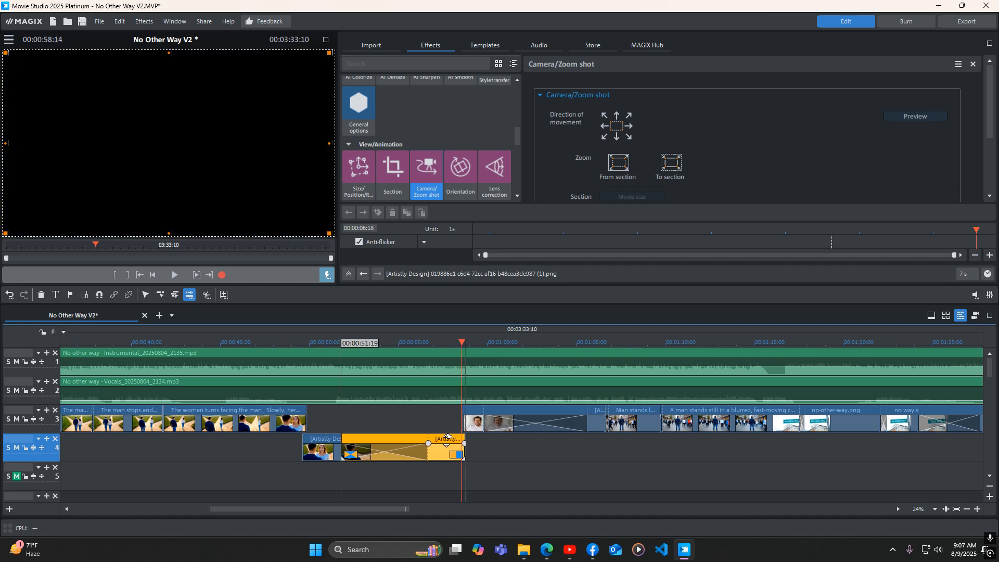
Scrub across the overlapping Artistly Design images on track 4 to preview the transition
left_click(321, 444)
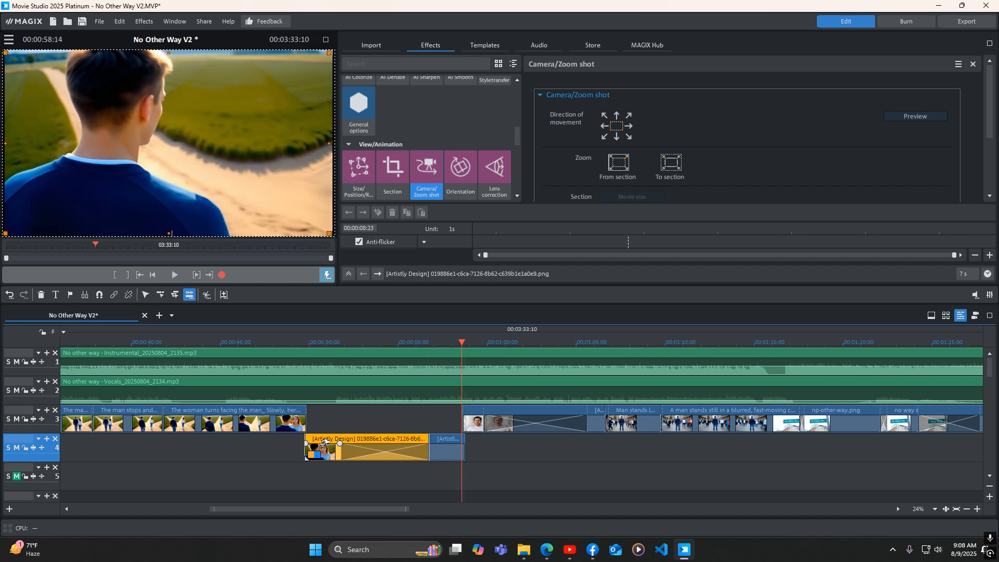
mouse_move(462, 341)
left_mouse_down()
mouse_move(249, 357)
mouse_move(305, 354)
left_mouse_up()
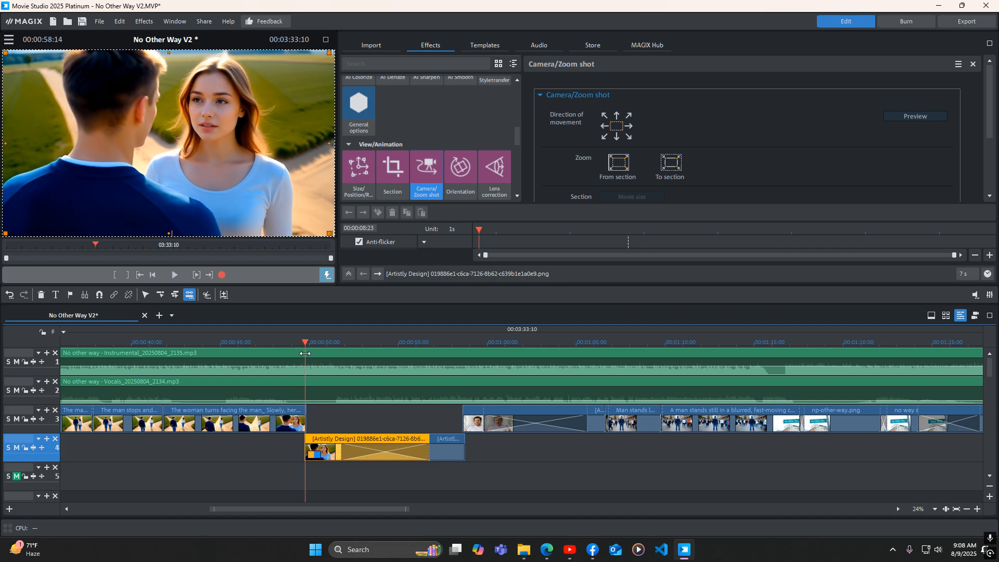
mouse_move(305, 354)
left_mouse_down()
mouse_move(447, 367)
mouse_move(330, 367)
mouse_move(450, 375)
left_mouse_up()
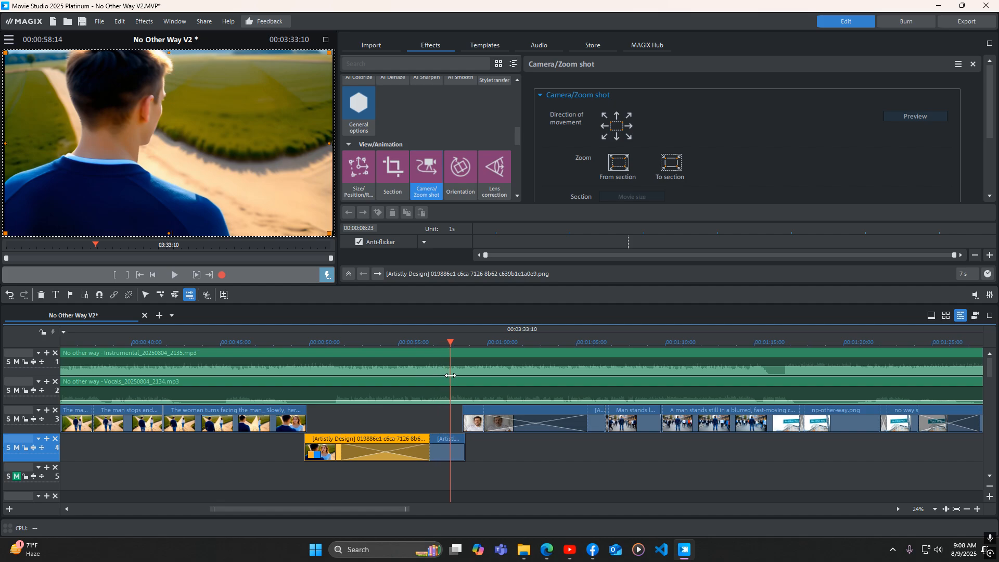
left_click(457, 436)
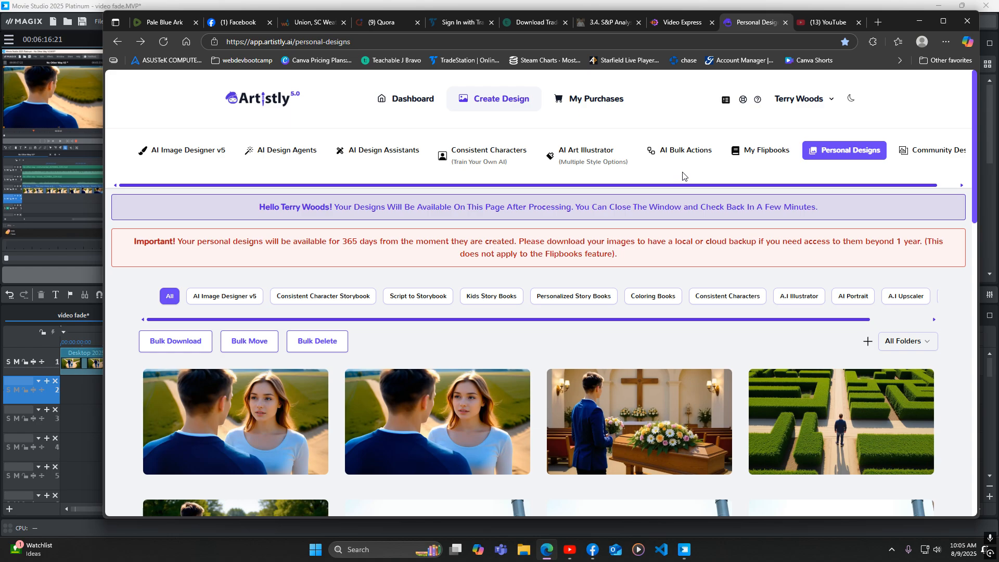
In Artistly, open the AI Design Assistants Photo Editor and pick the man-and-woman image from the library
left_click(382, 157)
left_click(645, 297)
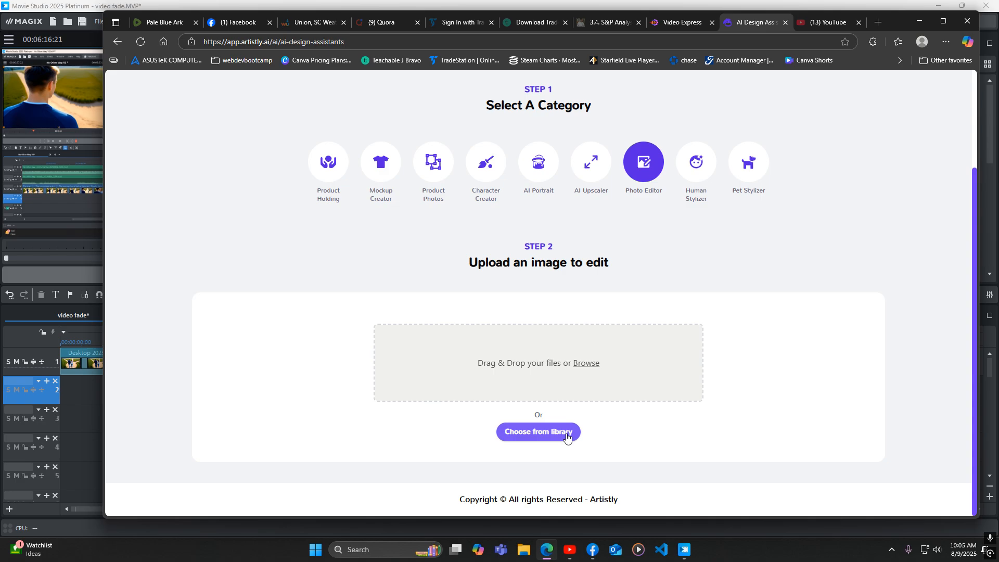
left_click(539, 431)
left_click(369, 271)
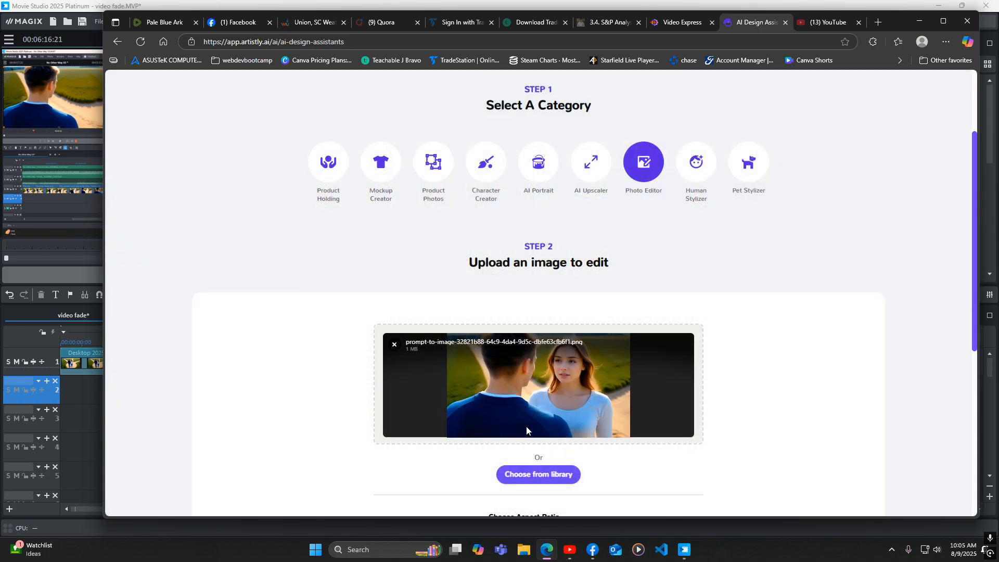
Set the aspect ratio to 16:9 (1344 X 768) px and select the image edit prompt field
scroll(598, 395, "down", 3)
left_click(581, 384)
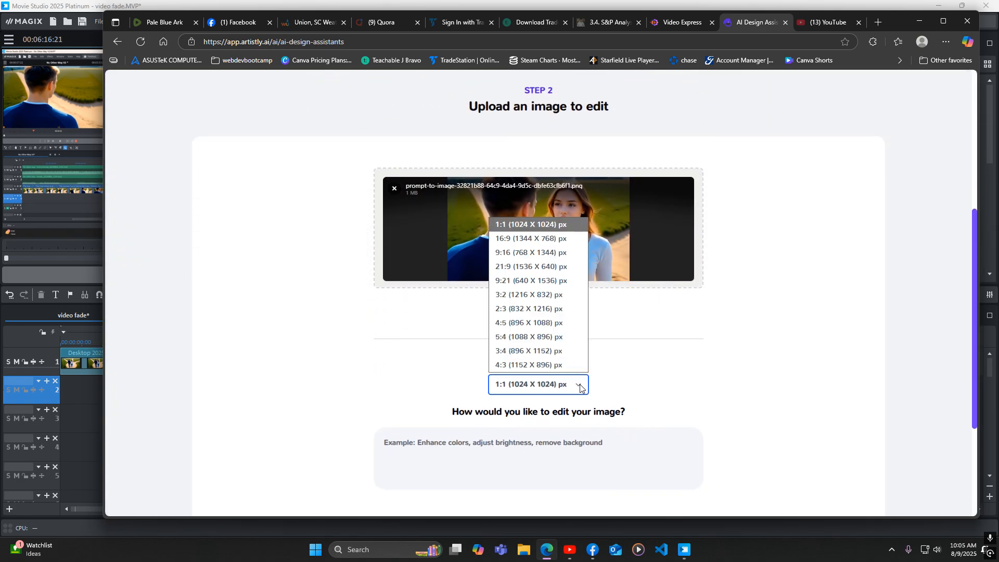
left_click(576, 241)
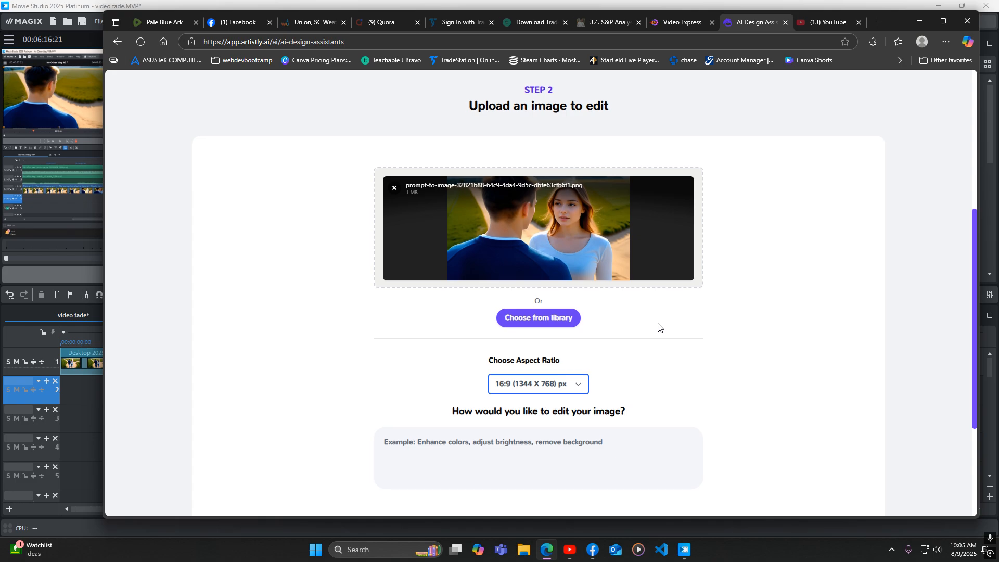
scroll(658, 328, "down", 1)
left_click(452, 397)
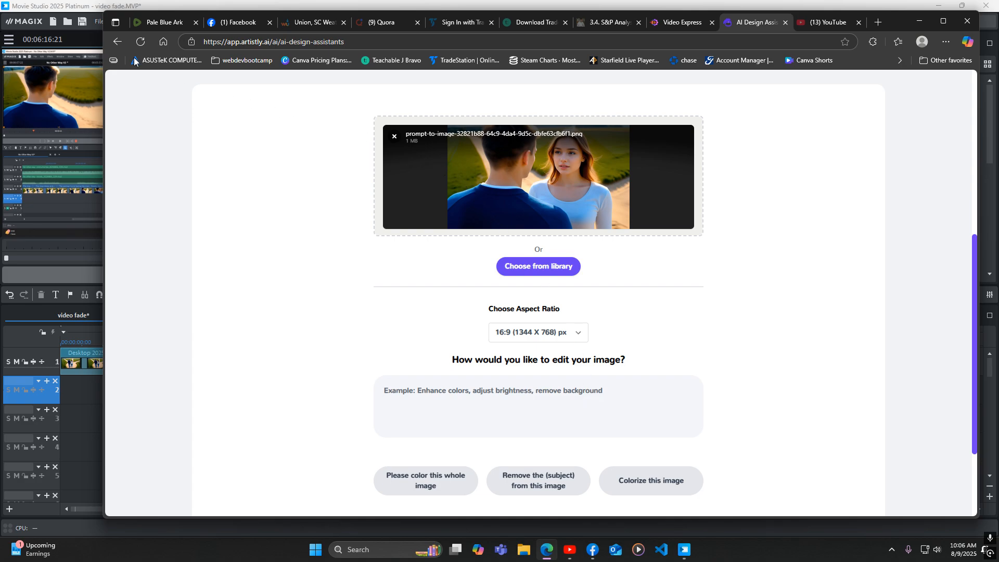
Return to Personal Designs and view the details of the image of the man alone on the path
left_click(118, 46)
scroll(535, 289, "down", 12)
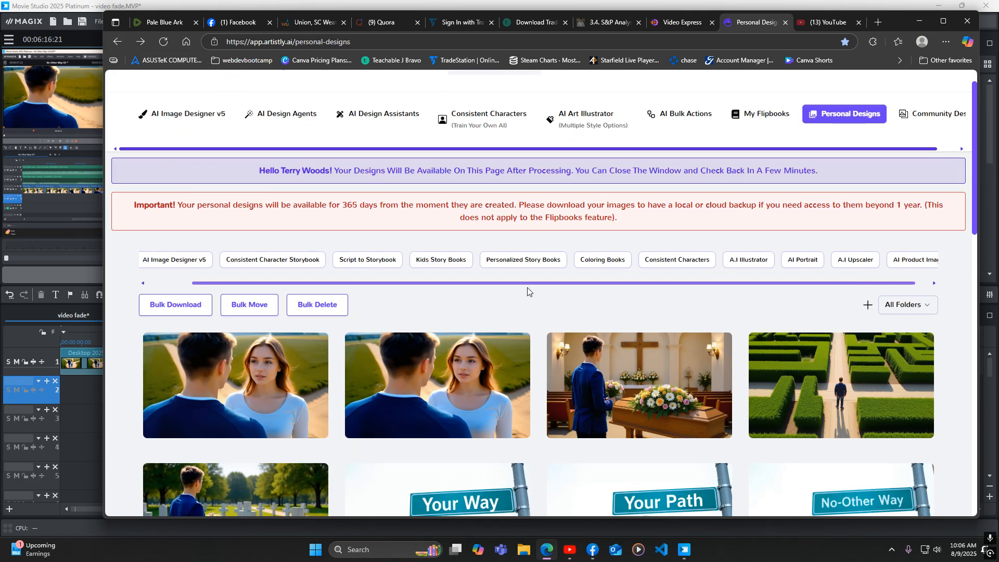
scroll(538, 293, "down", 1)
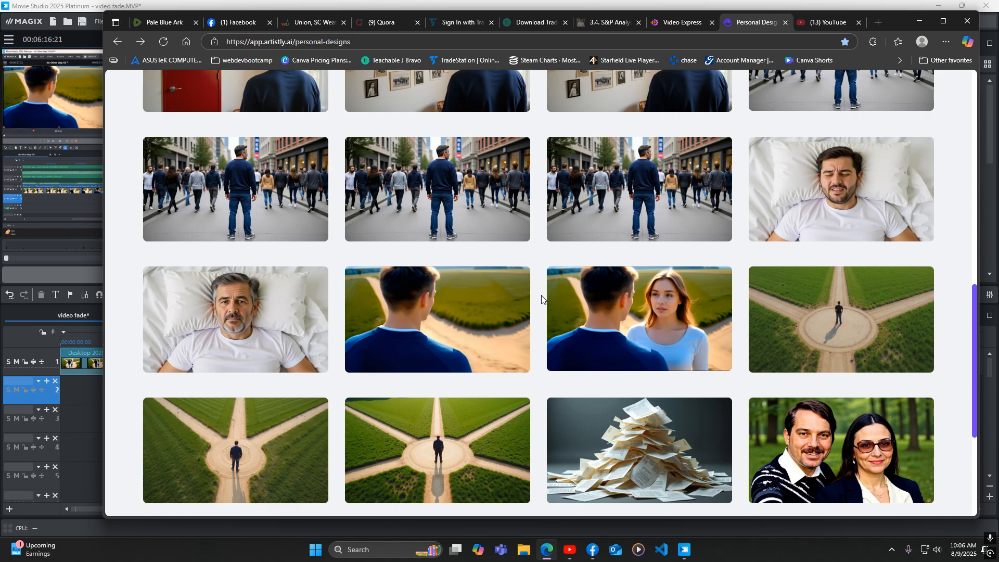
mouse_move(466, 322)
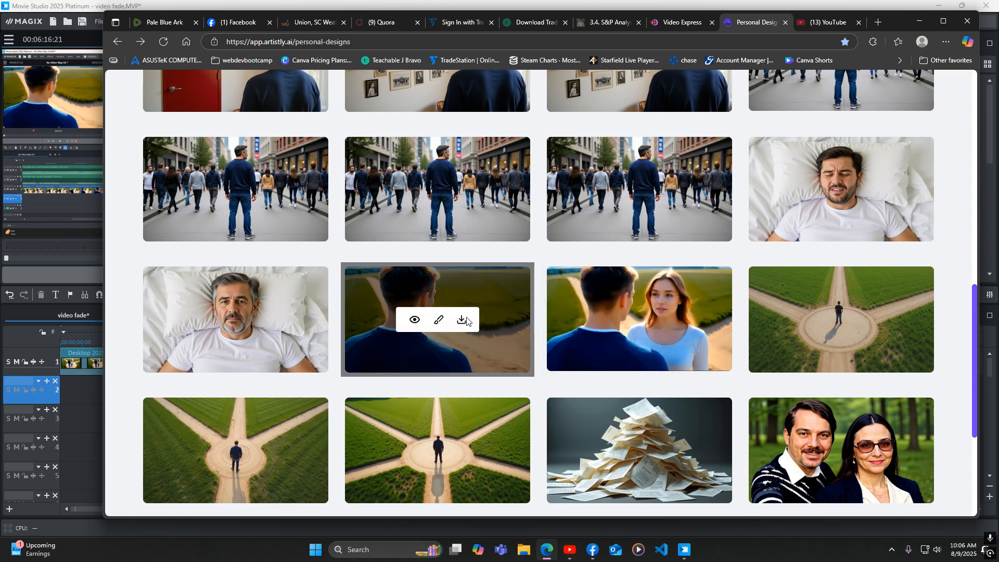
left_click(415, 320)
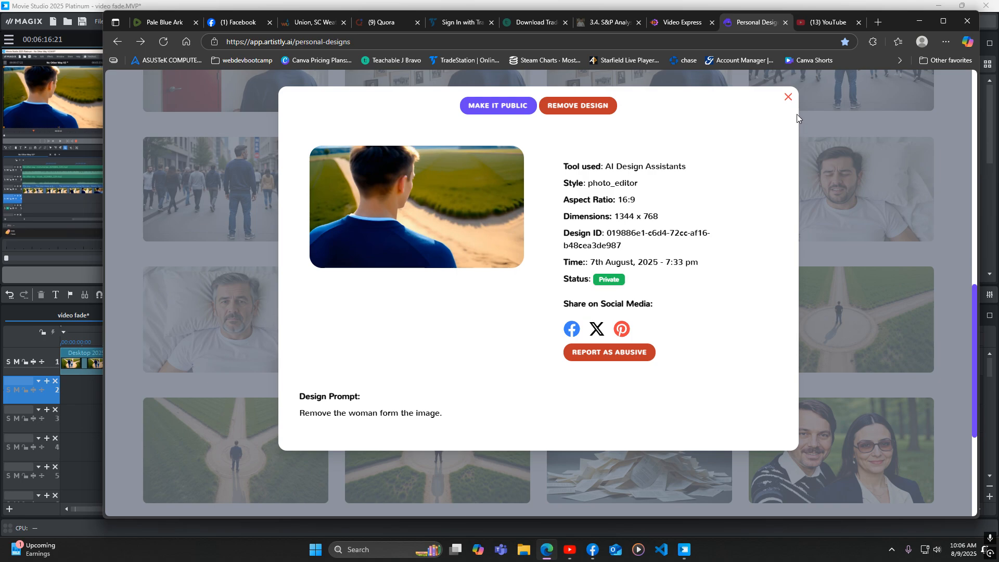
left_click(789, 100)
Switch to Movie Studio and move the playhead in the video fade project to about 1:25
mouse_move(458, 322)
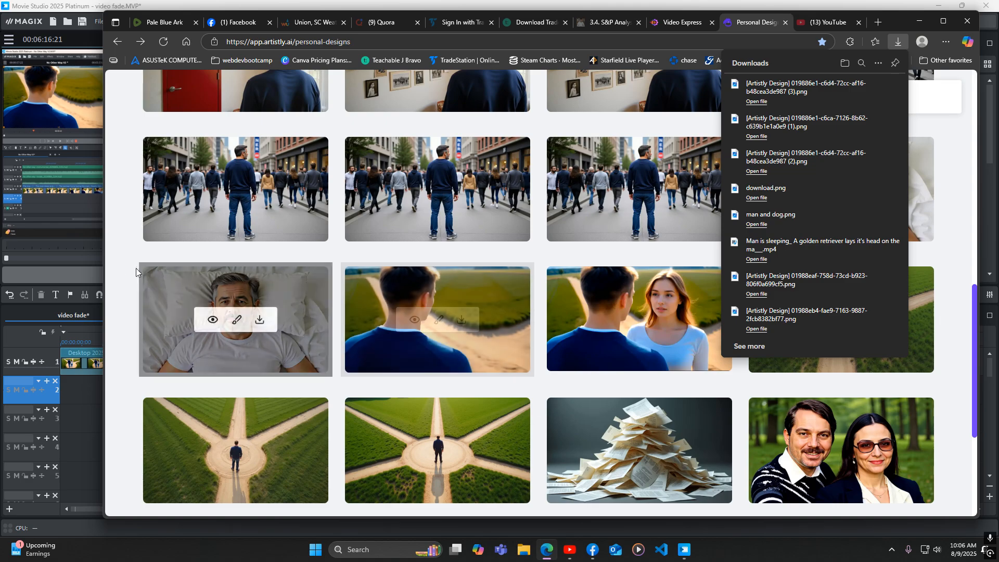
left_click(84, 418)
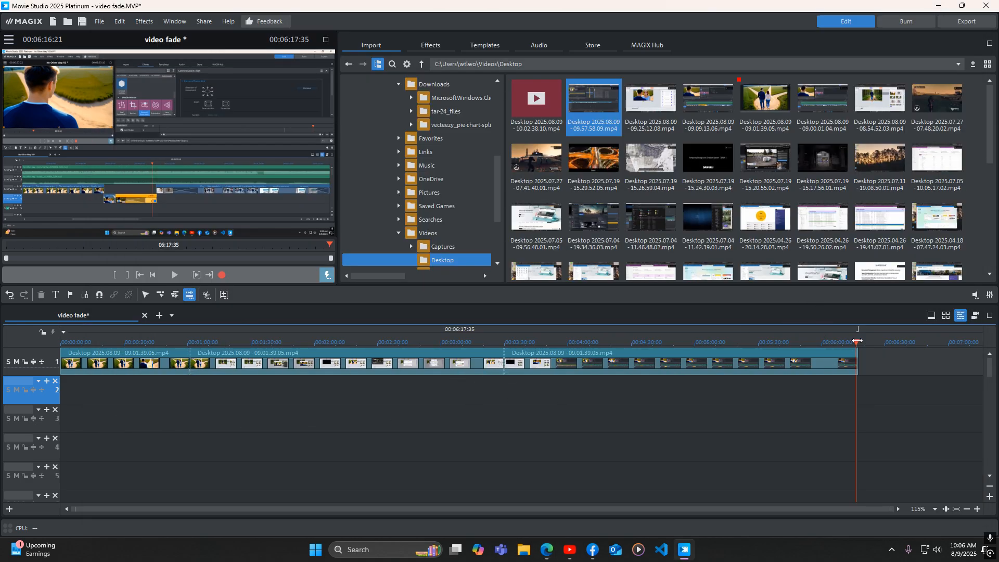
left_click_drag(858, 340, 241, 341)
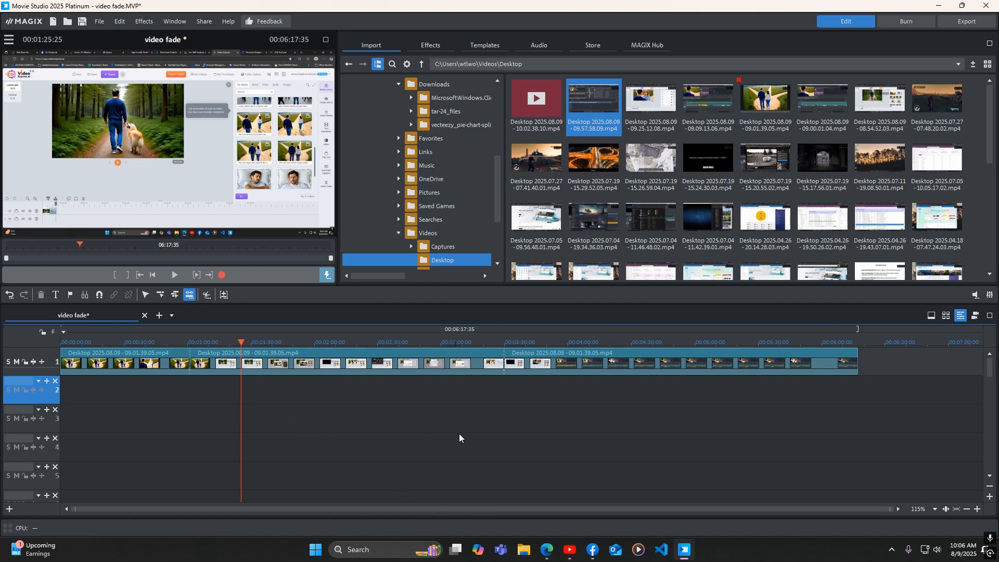
Switch to the Artistly Personal Designs browser window
mouse_move(546, 555)
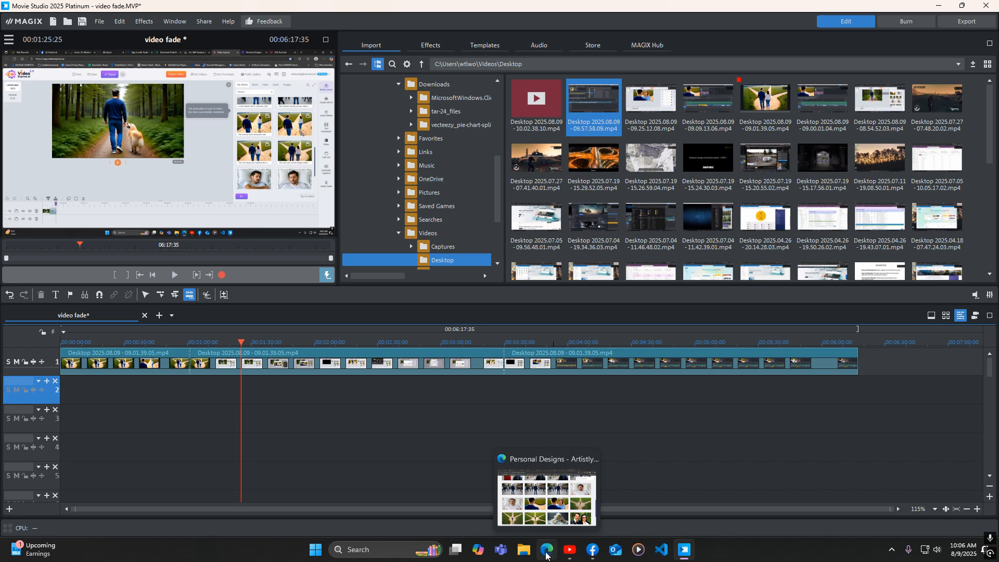